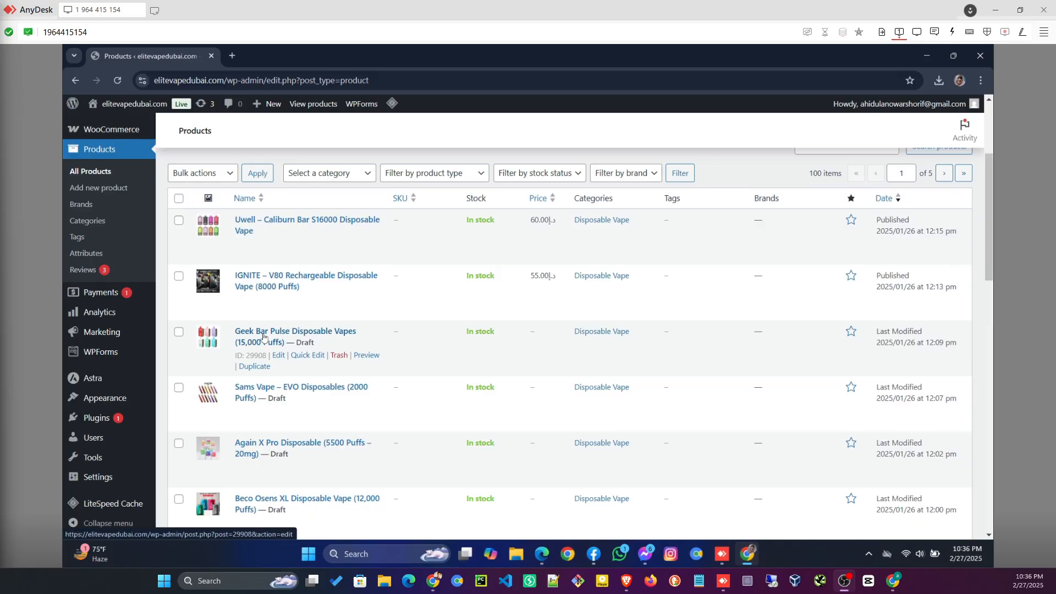
Open the Geek Bar Pulse Disposable Vapes (15,000 Puffs) draft for editing in a new tab and look over its product fields
ctrl+click(264, 337)
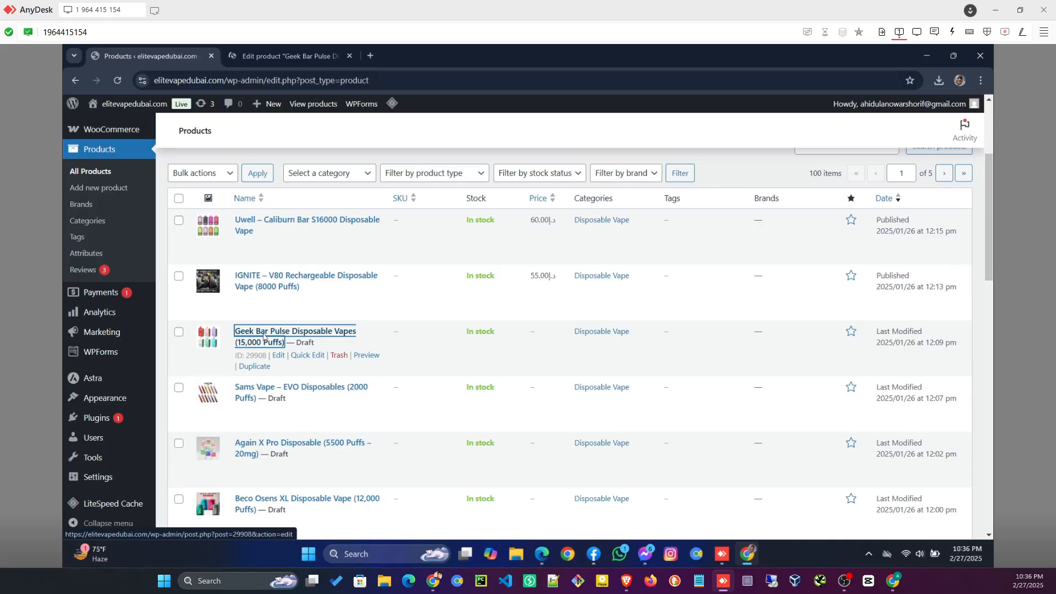
click(278, 53)
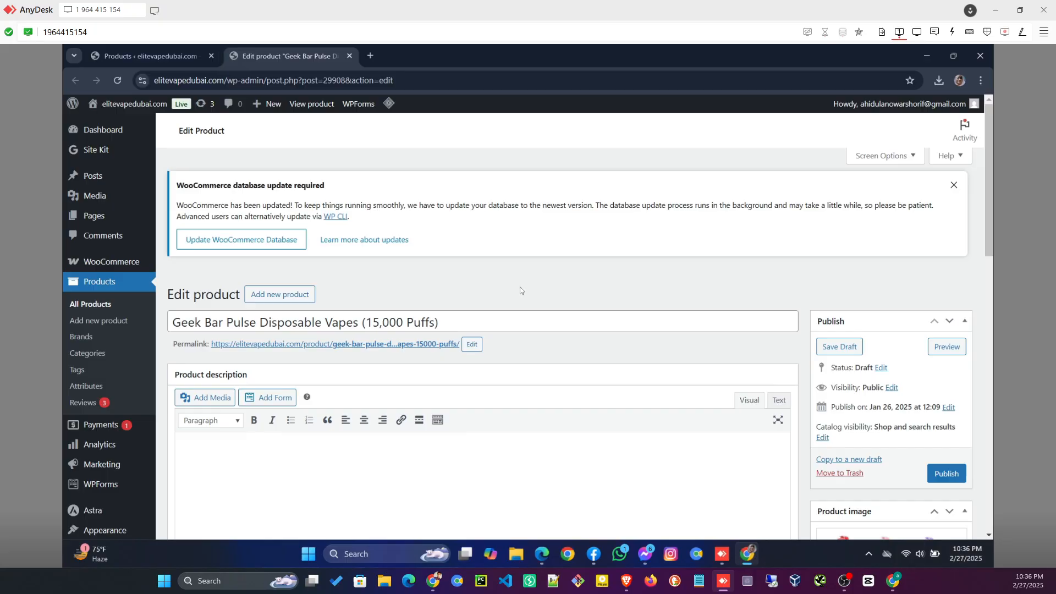
scroll(473, 285, down, 2)
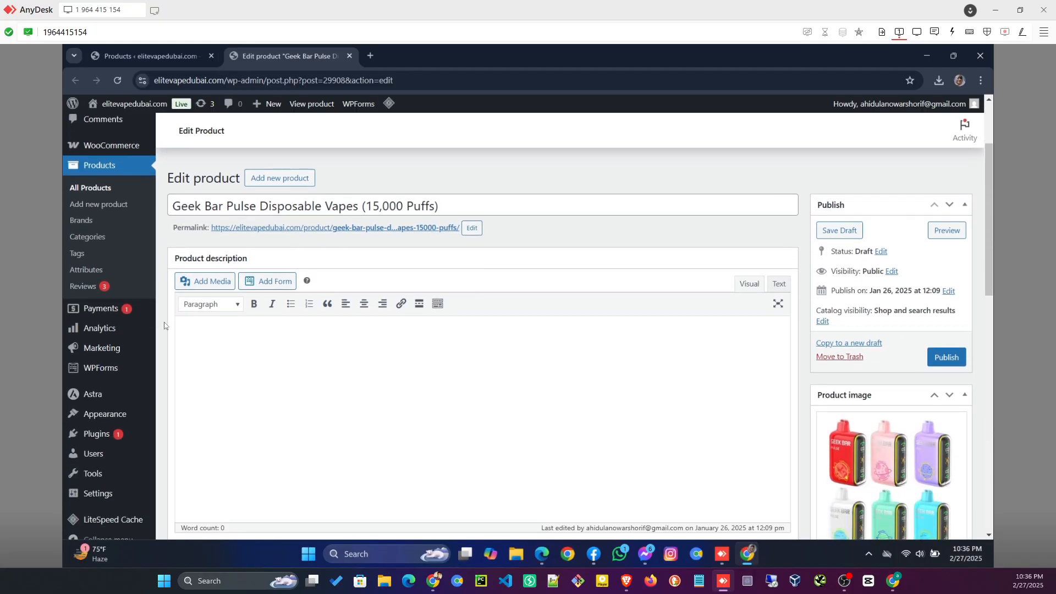
scroll(400, 392, down, 4)
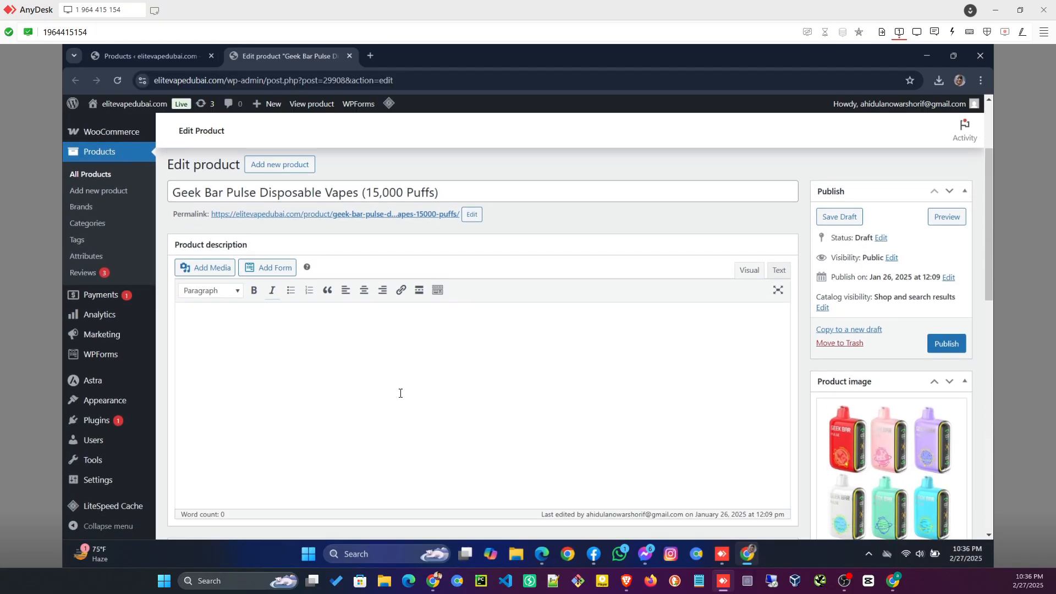
scroll(401, 391, down, 3)
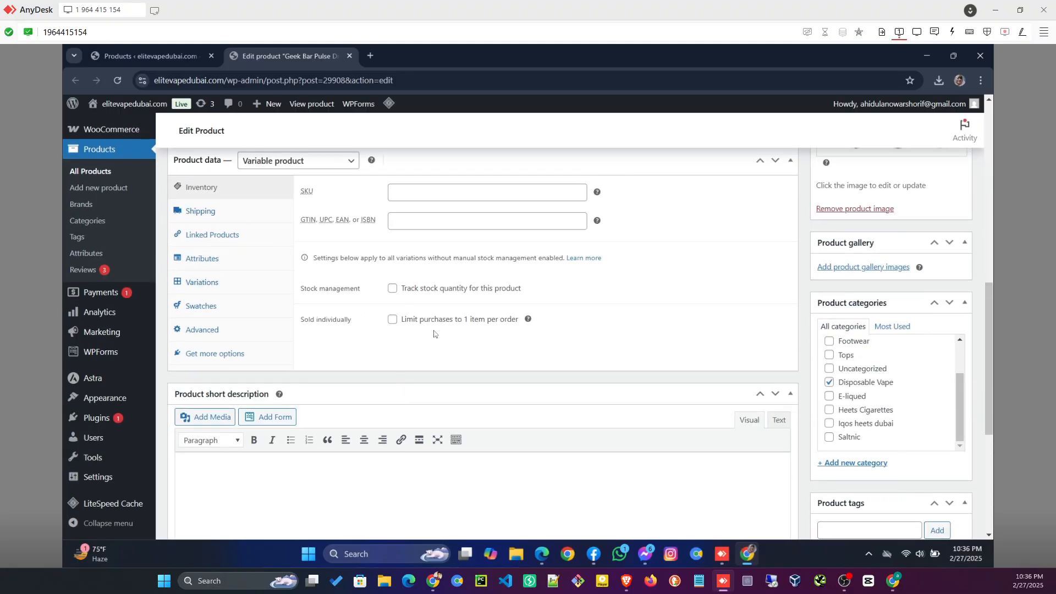
scroll(432, 330, up, 9)
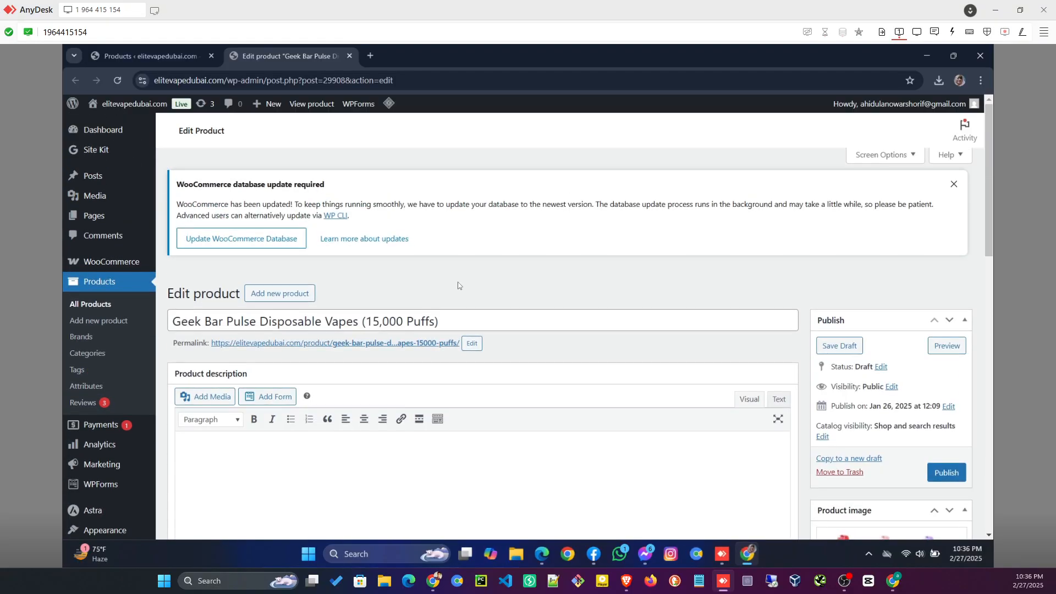
scroll(457, 281, down, 2)
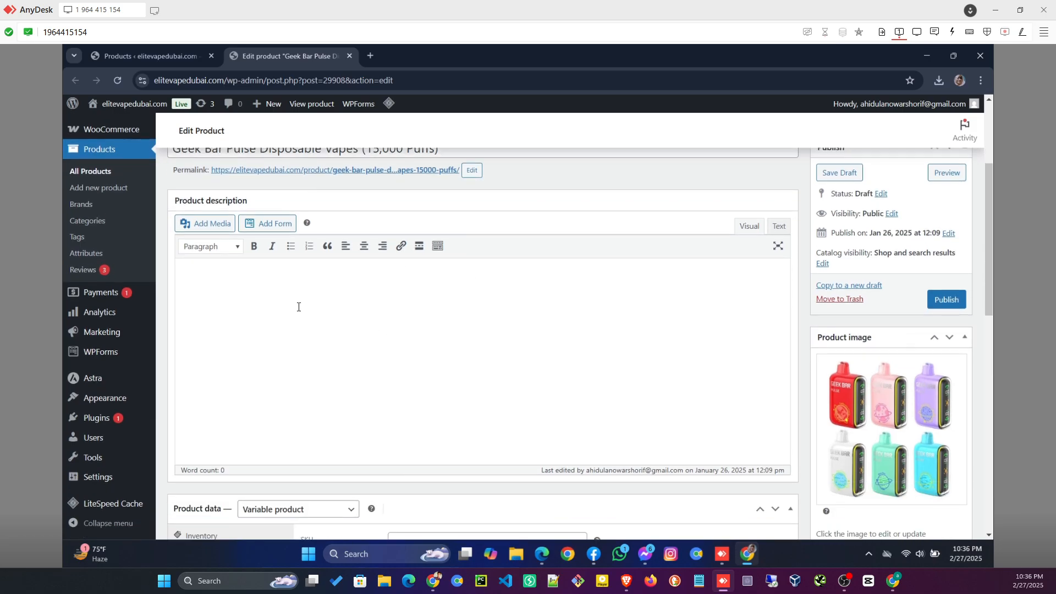
click(297, 307)
scroll(360, 325, up, 1)
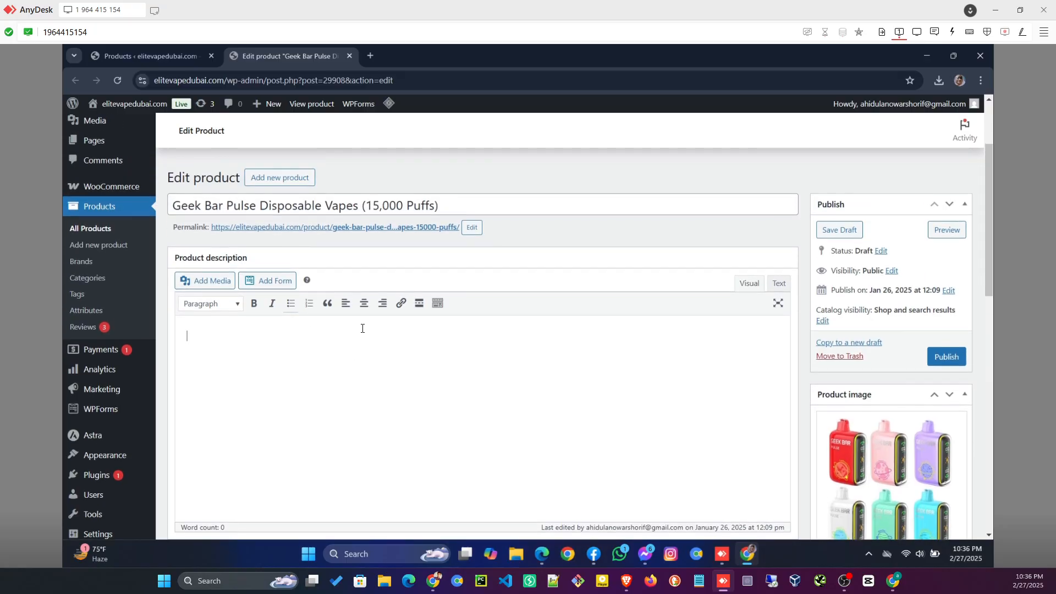
Open ChatGPT and the Vape Shop work Google Docs document in separate new browser tabs
click(371, 56)
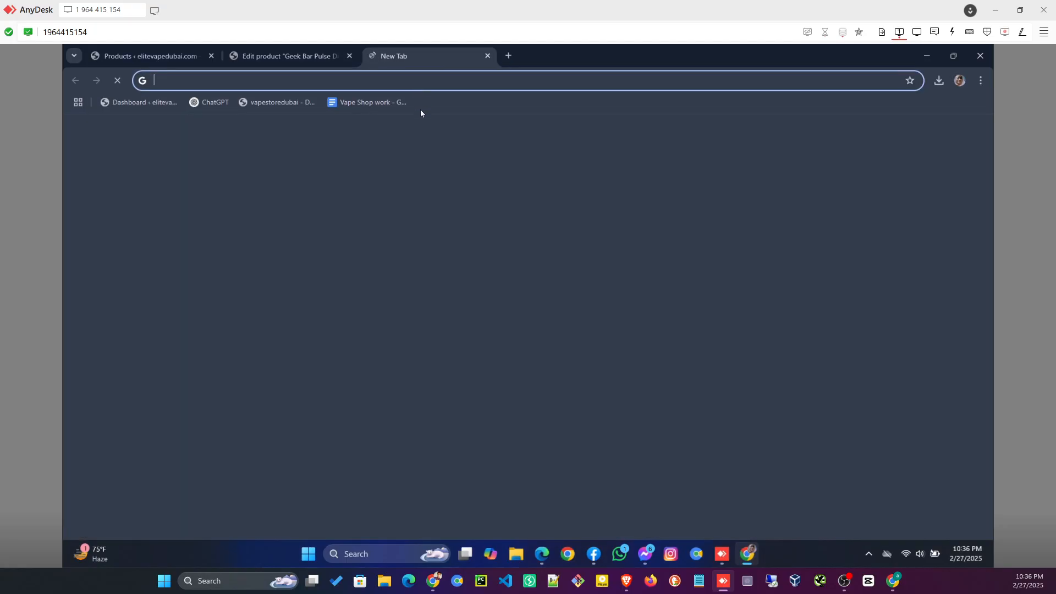
click(210, 104)
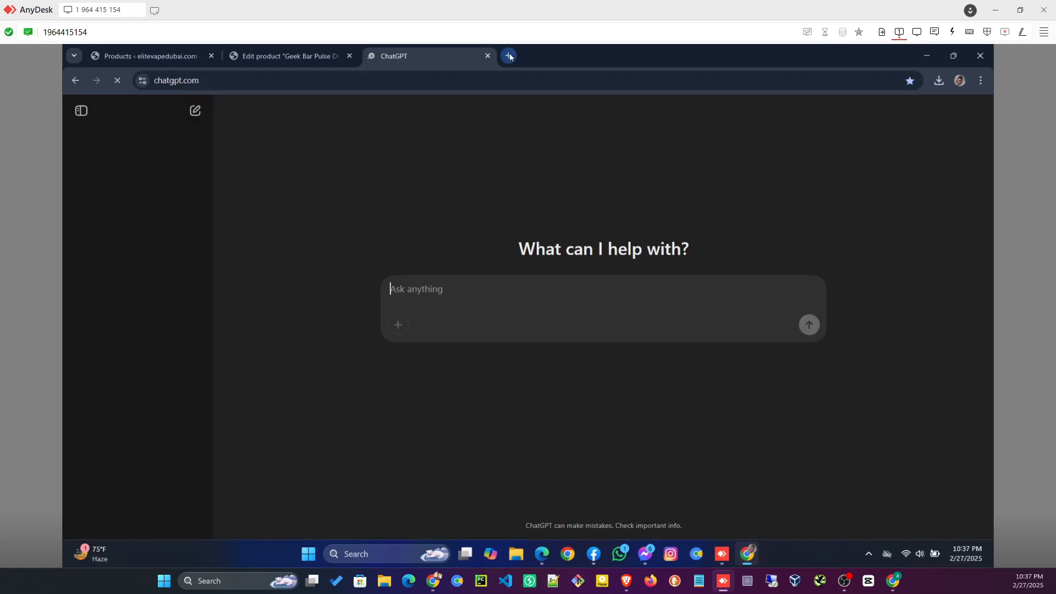
click(510, 56)
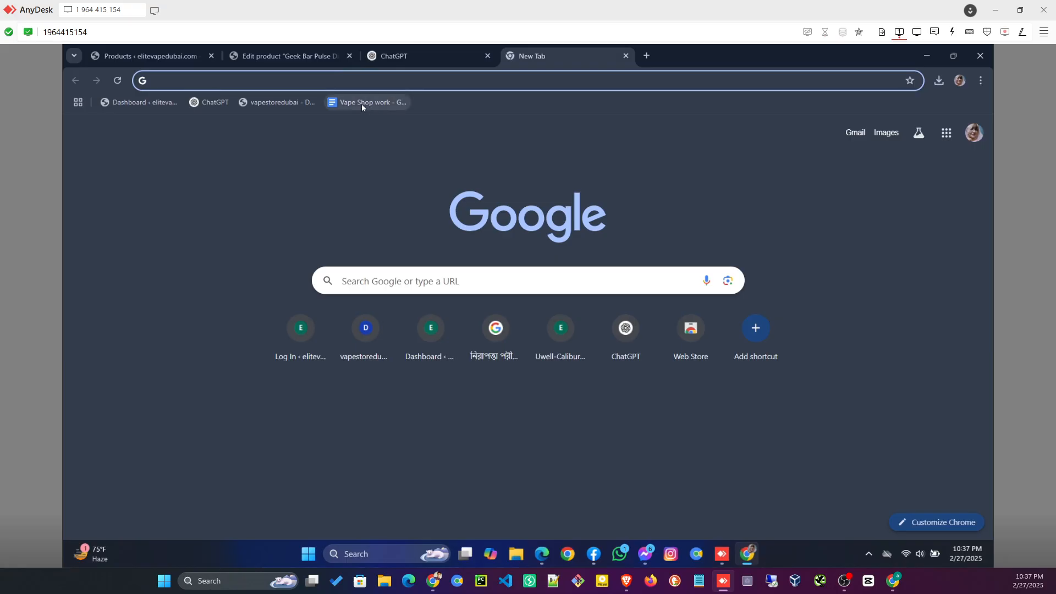
click(361, 104)
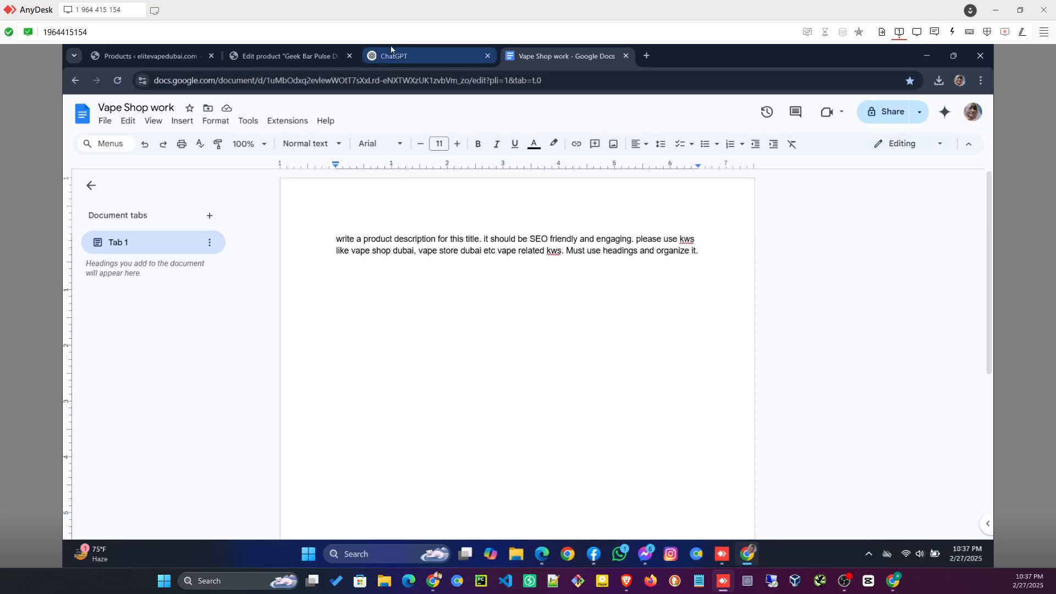
Copy the product title Geek Bar Pulse Disposable Vapes (15,000 Puffs) into the ChatGPT prompt and start a new line below it
click(328, 62)
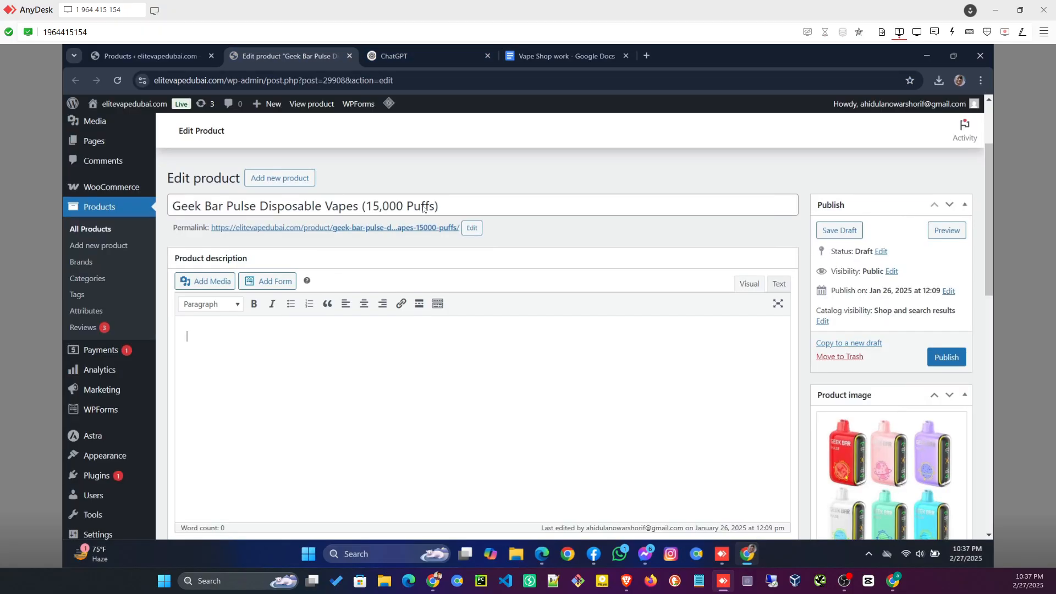
drag(440, 205, 161, 208)
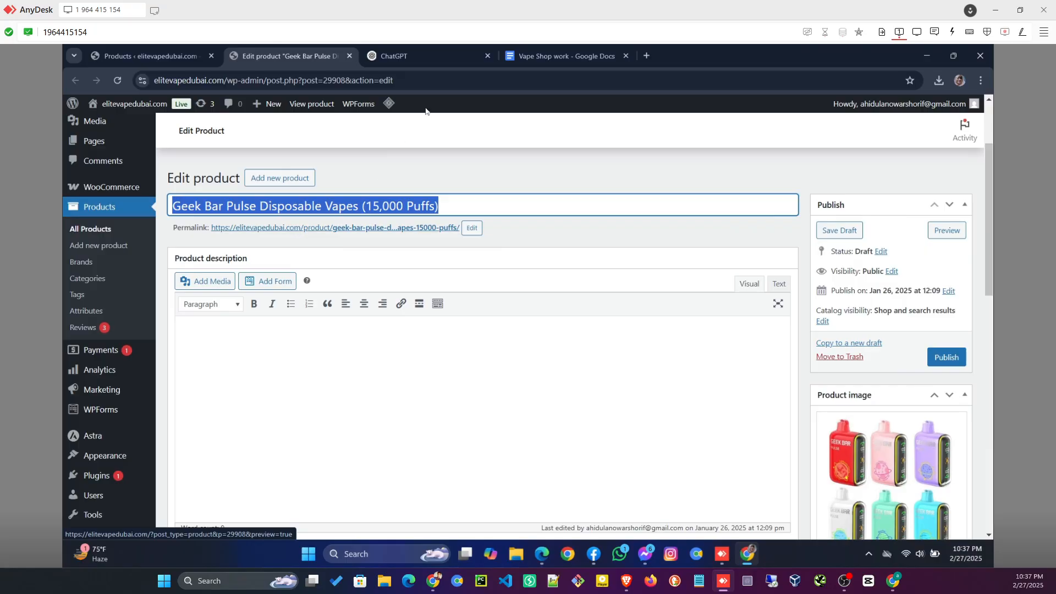
click(440, 62)
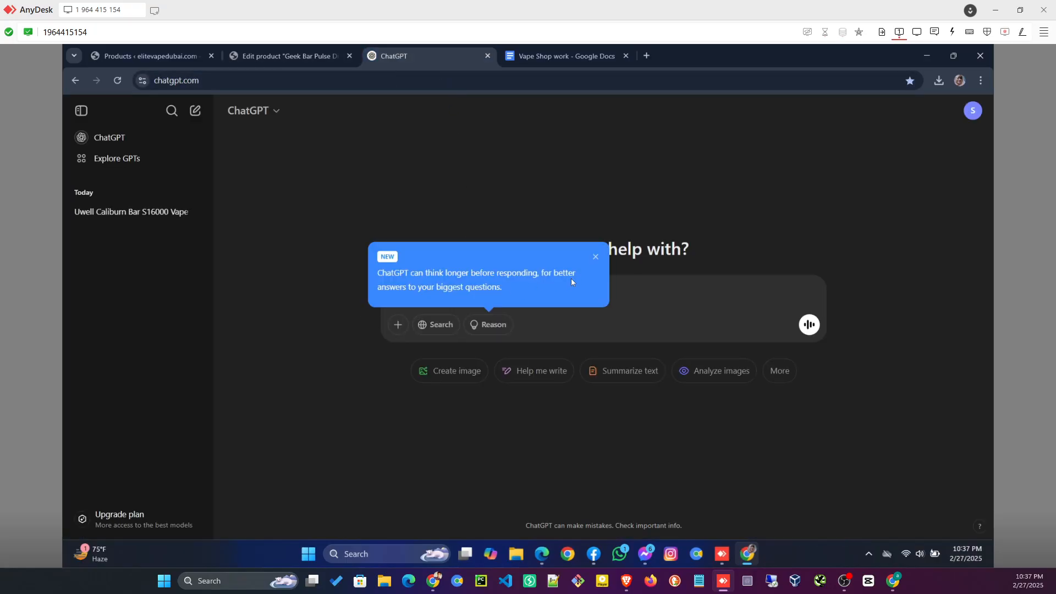
click(598, 257)
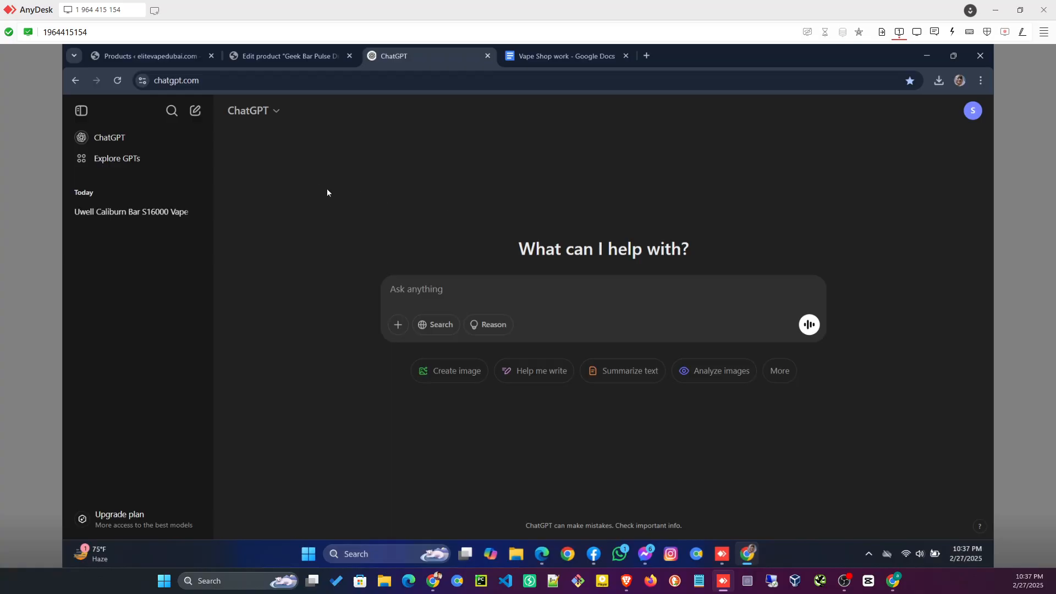
text(Geek Bar Pulse Disposable Vapes (15,000 Puffs))
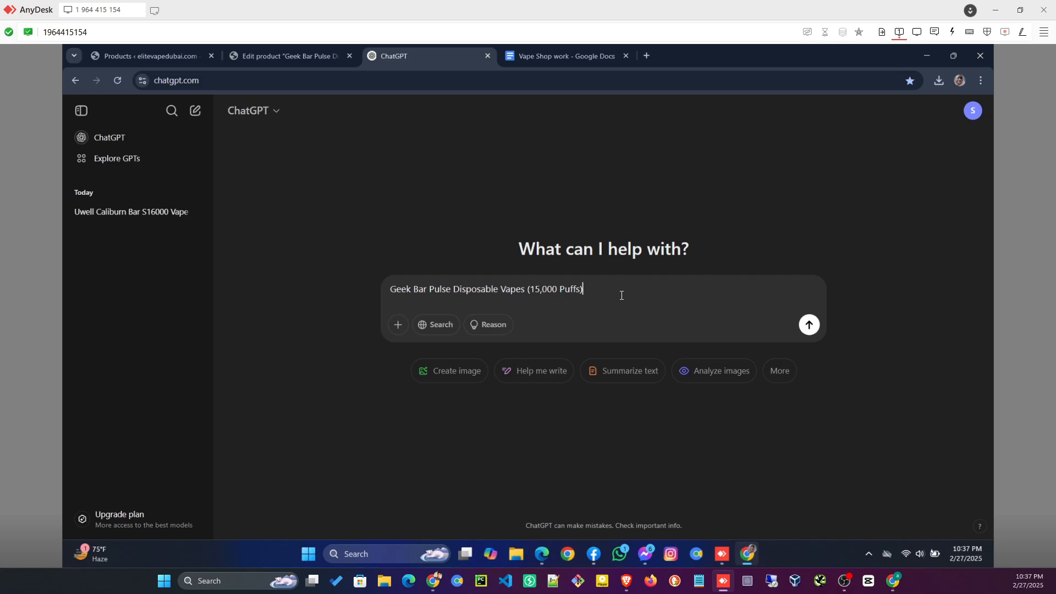
key(shift+Return)
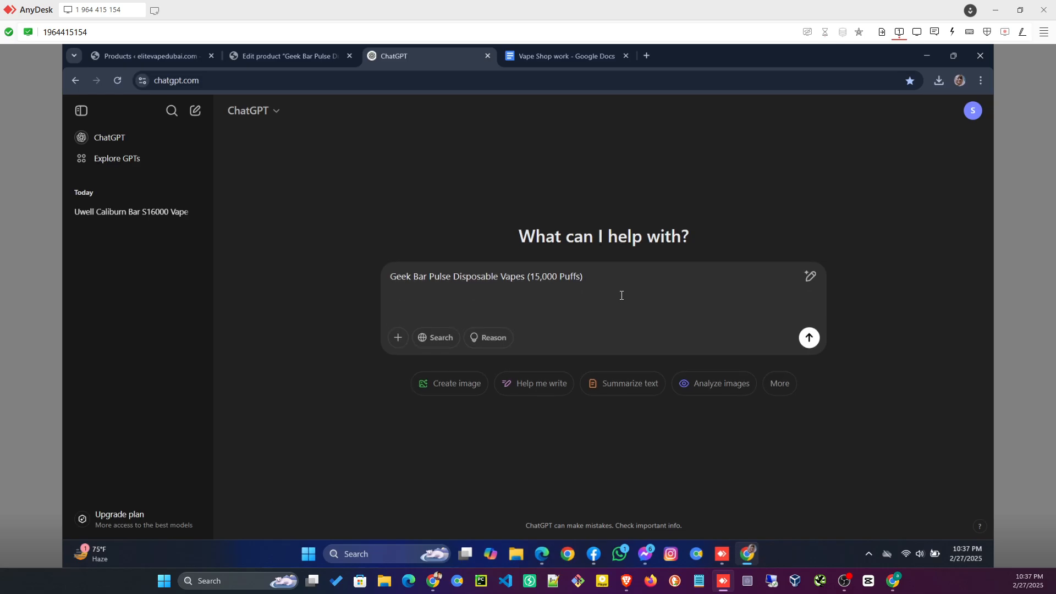
Copy the SEO product description instructions from the Vape Shop work document into the ChatGPT prompt below the title and submit it
click(551, 55)
triple_click(492, 250)
key(ctrl+c)
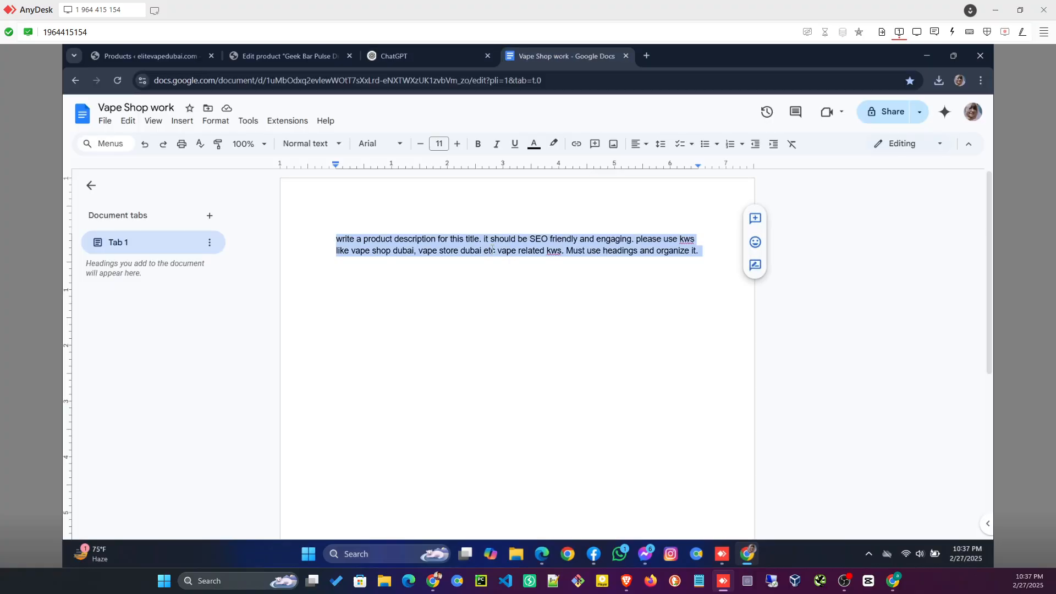
click(424, 56)
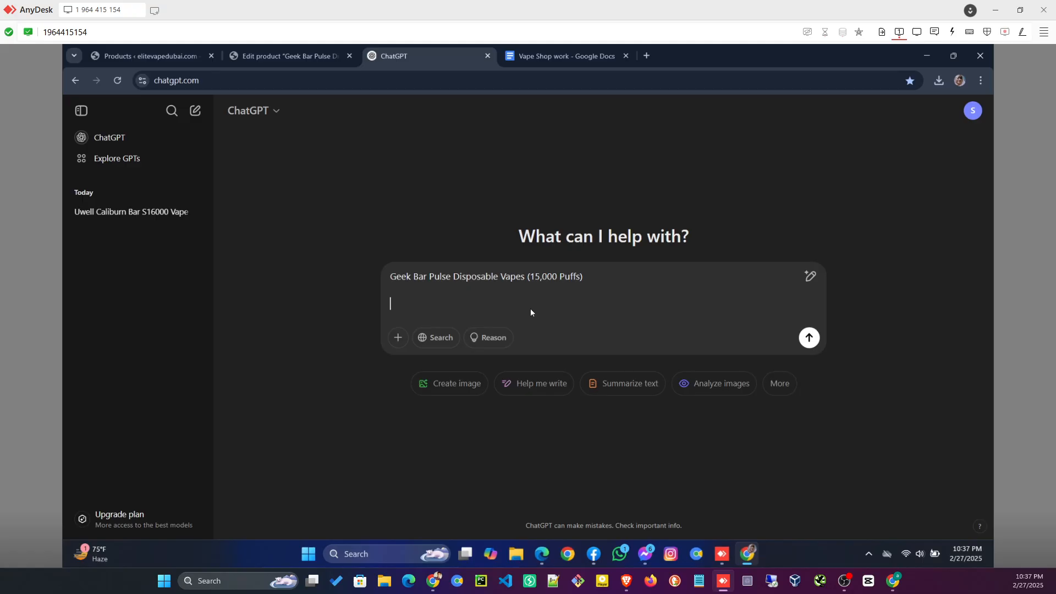
key(ctrl+v)
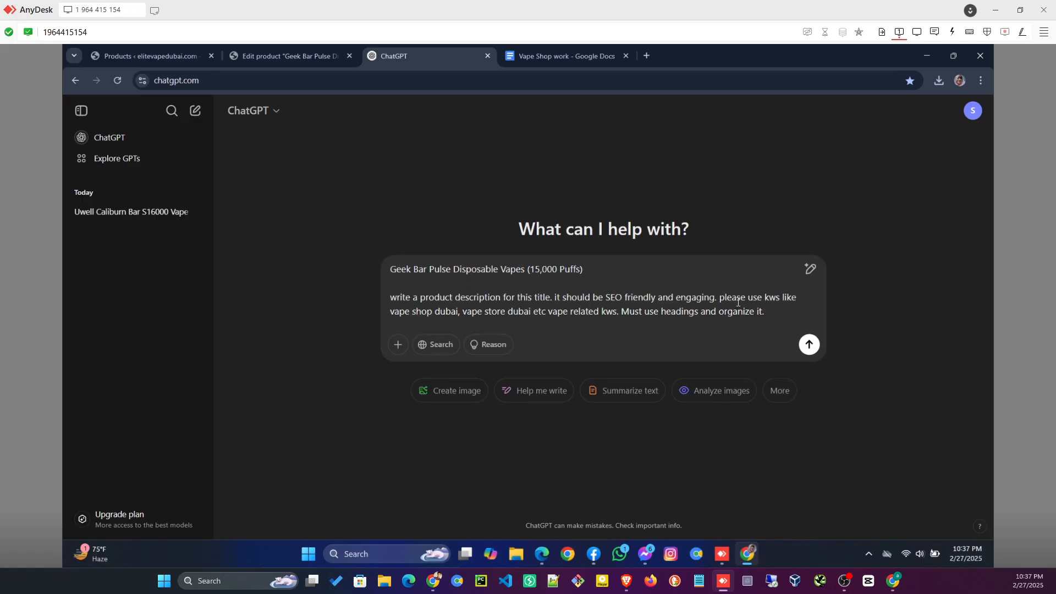
click(809, 345)
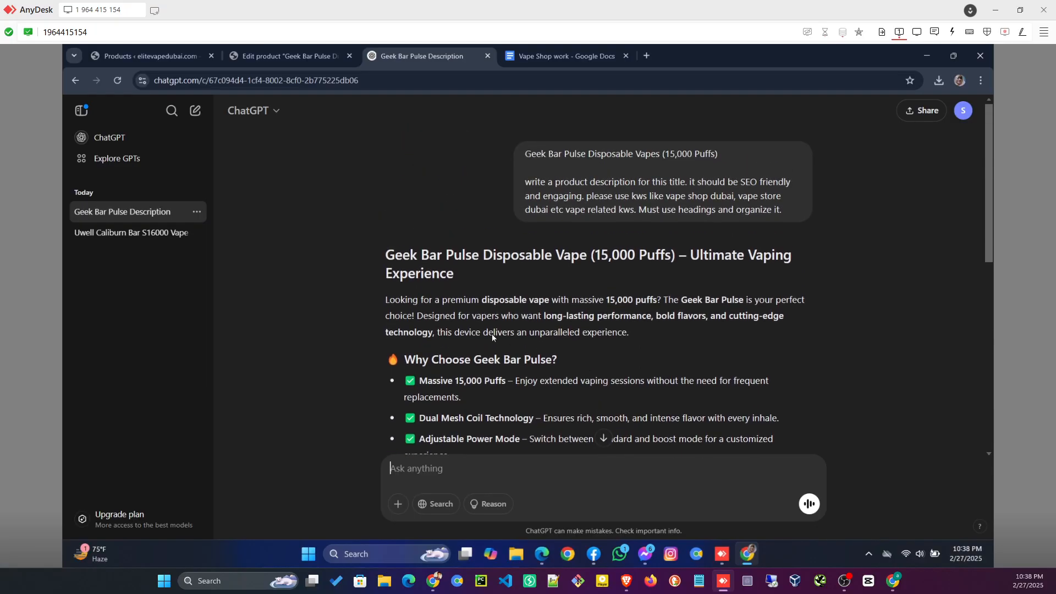
Copy ChatGPT's entire generated description, including the tags line, into the WooCommerce product description
drag(385, 254, 490, 391)
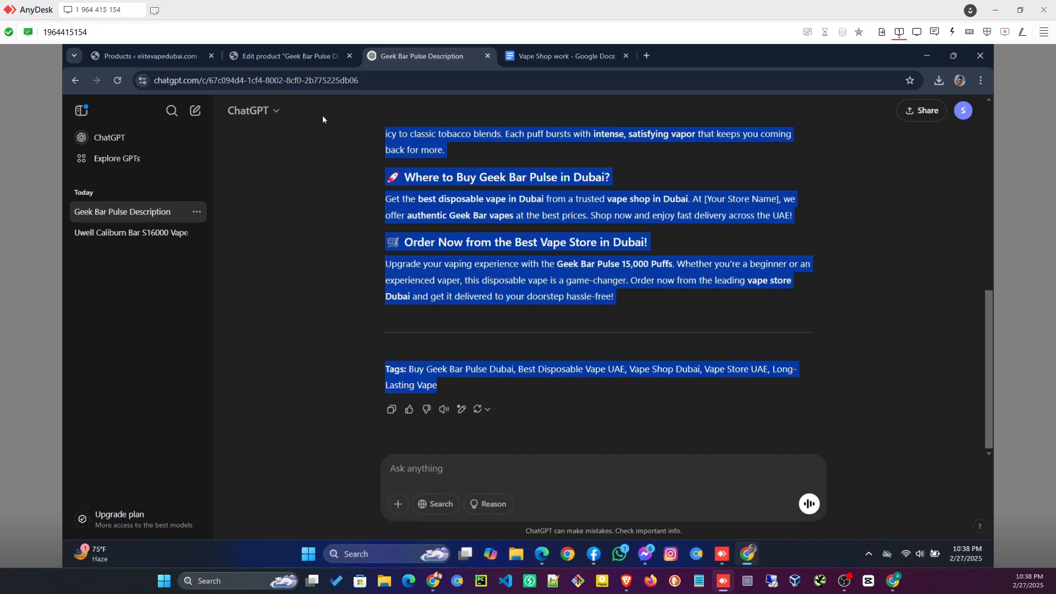
click(292, 61)
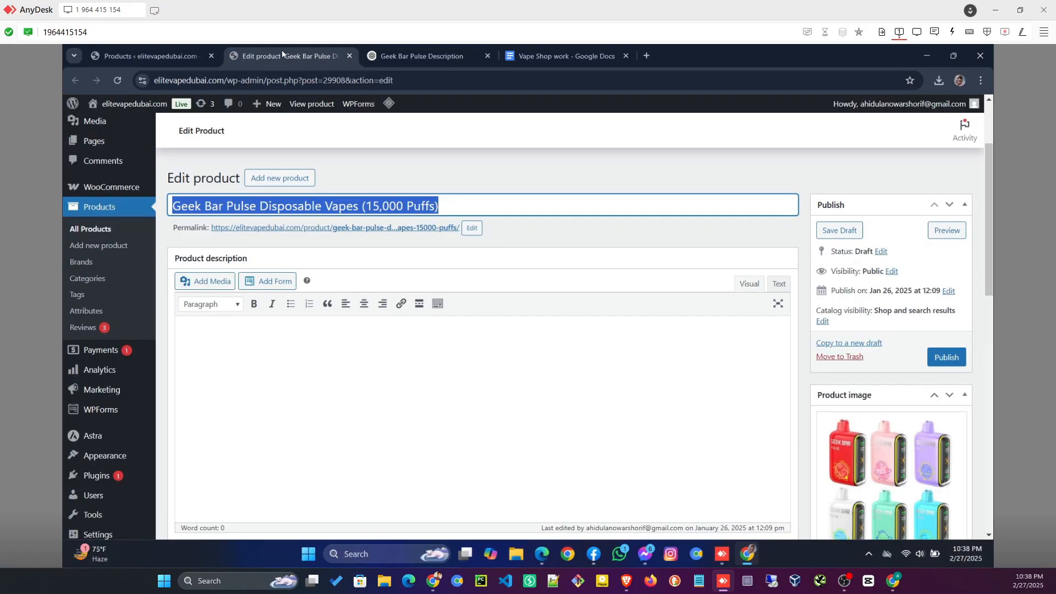
click(318, 366)
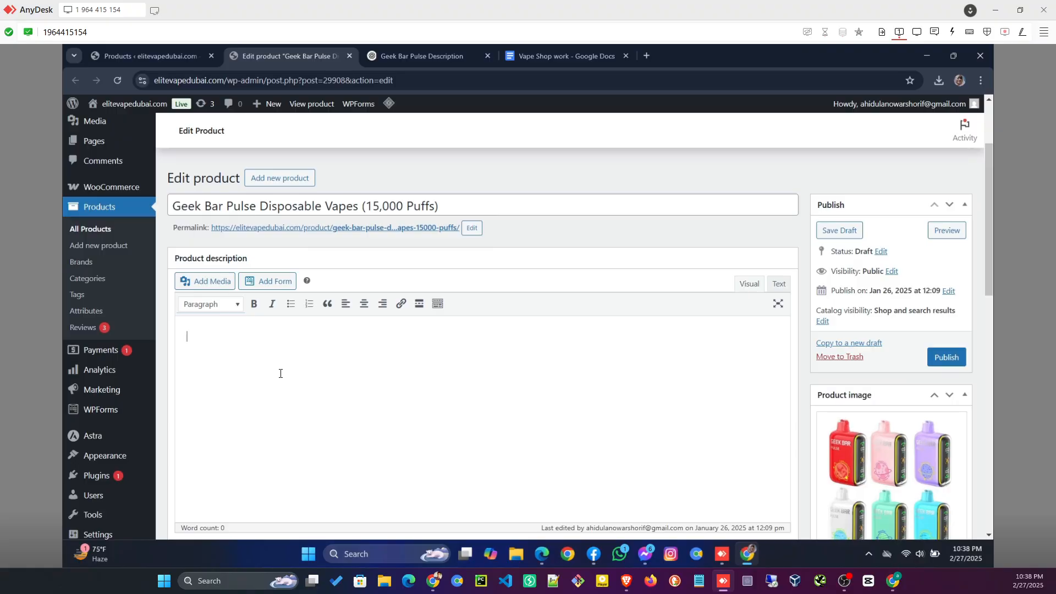
key(ctrl+v)
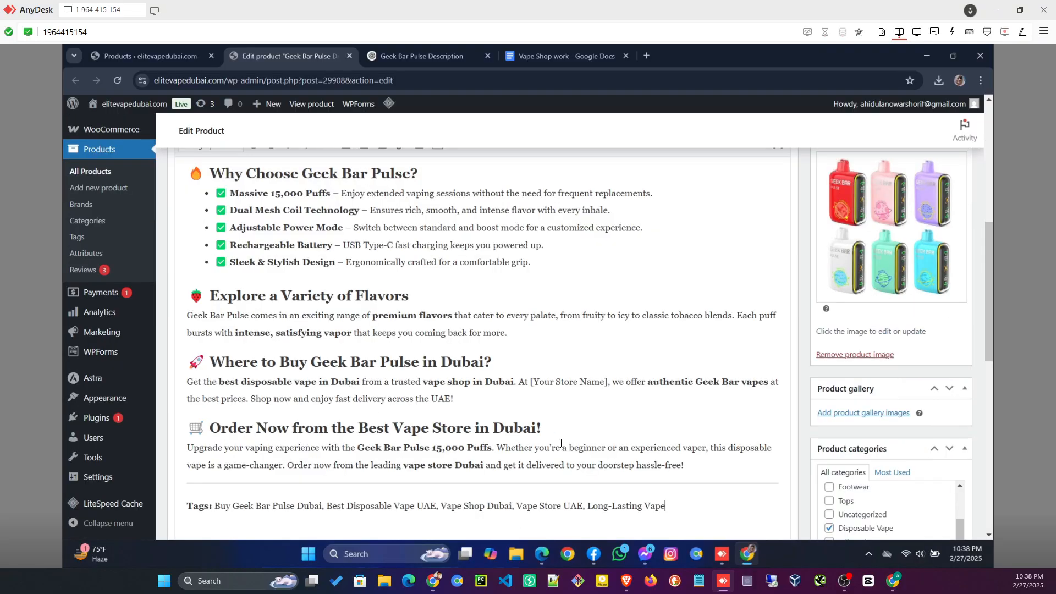
Delete the horizontal line above the Tags line in the product description
scroll(559, 438, down, 2)
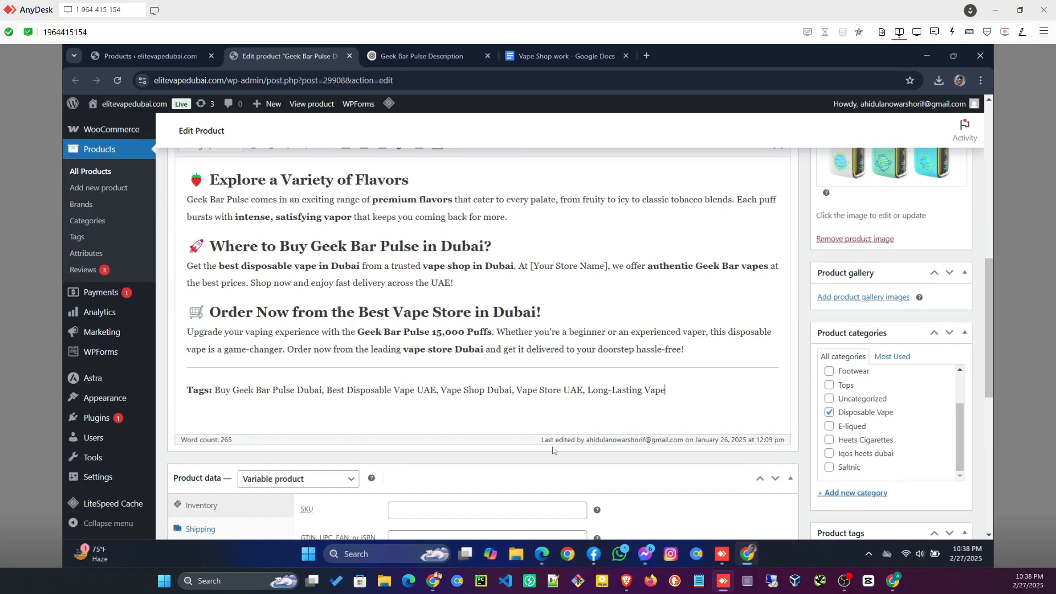
click(585, 367)
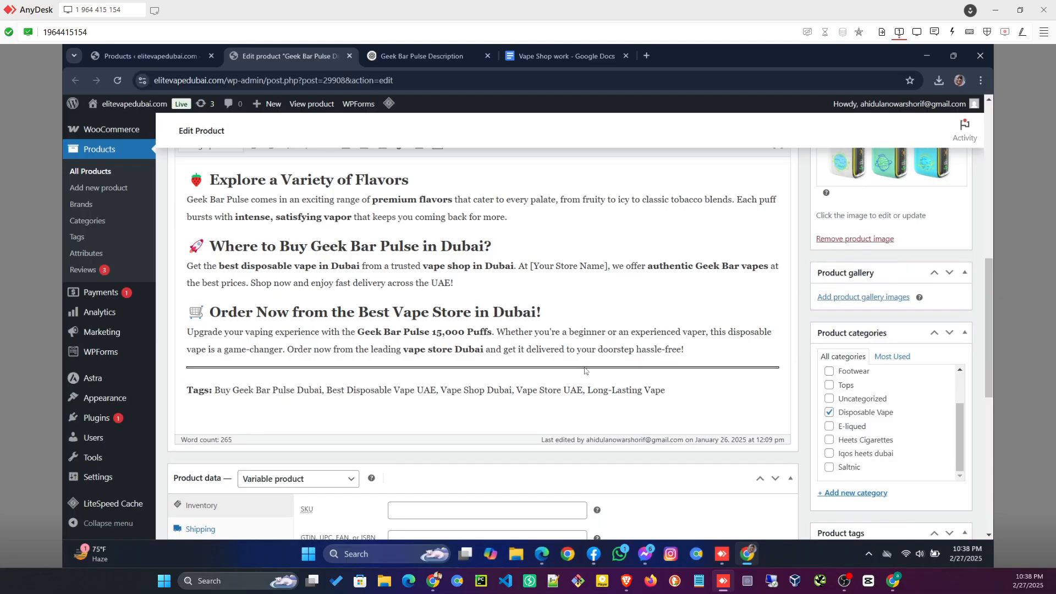
key(BackSpace)
Review the pasted description and check the heading levels of its main title and the "Why Choose Geek Bar Pulse?" section
scroll(561, 349, up, 2)
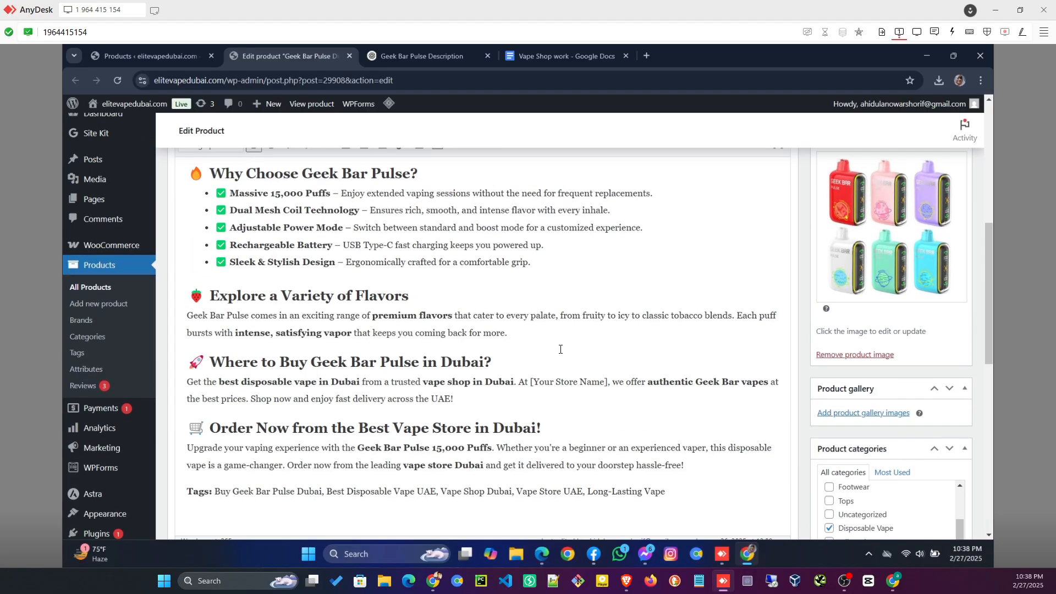
scroll(546, 352, up, 2)
scroll(547, 351, up, 2)
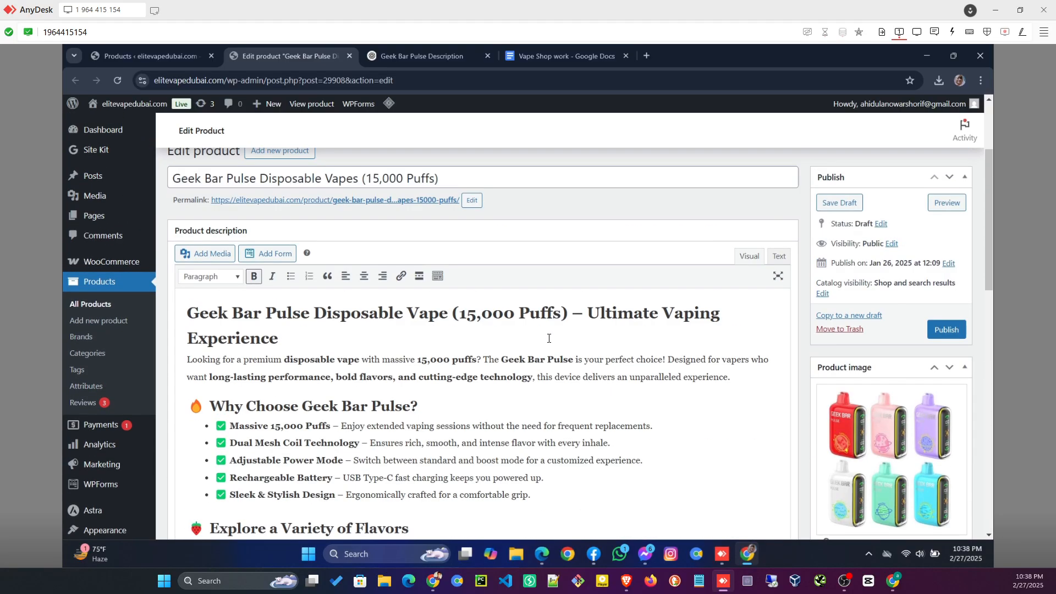
scroll(486, 355, down, 1)
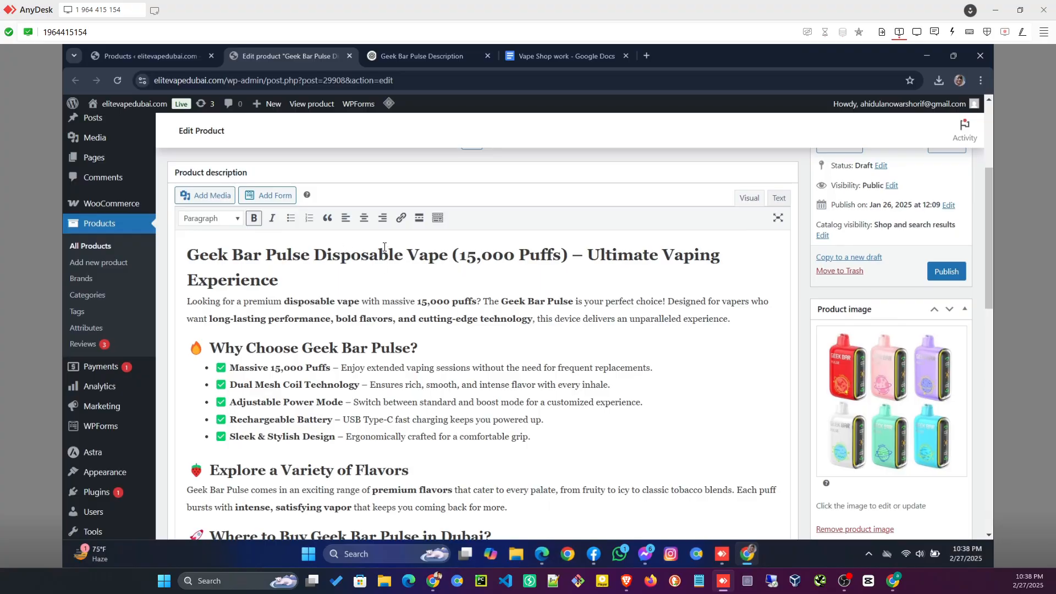
click(350, 252)
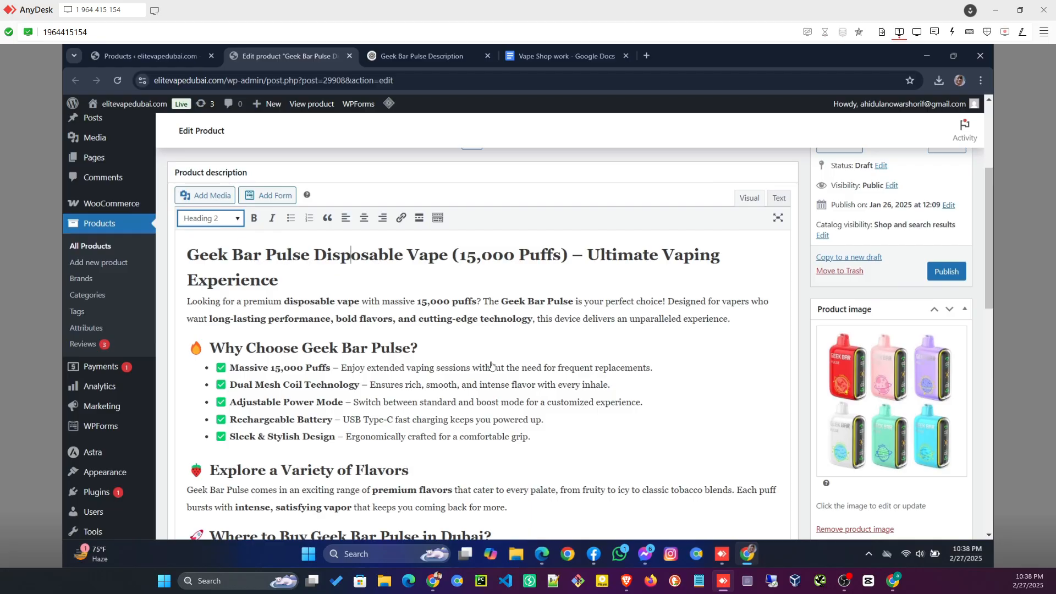
click(385, 338)
click(269, 350)
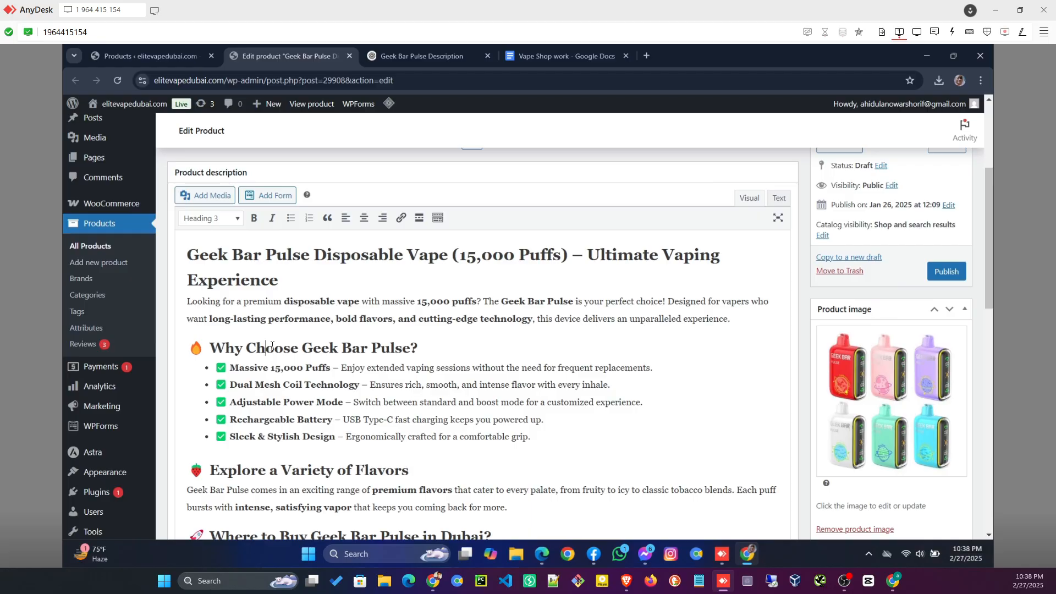
scroll(443, 446, down, 2)
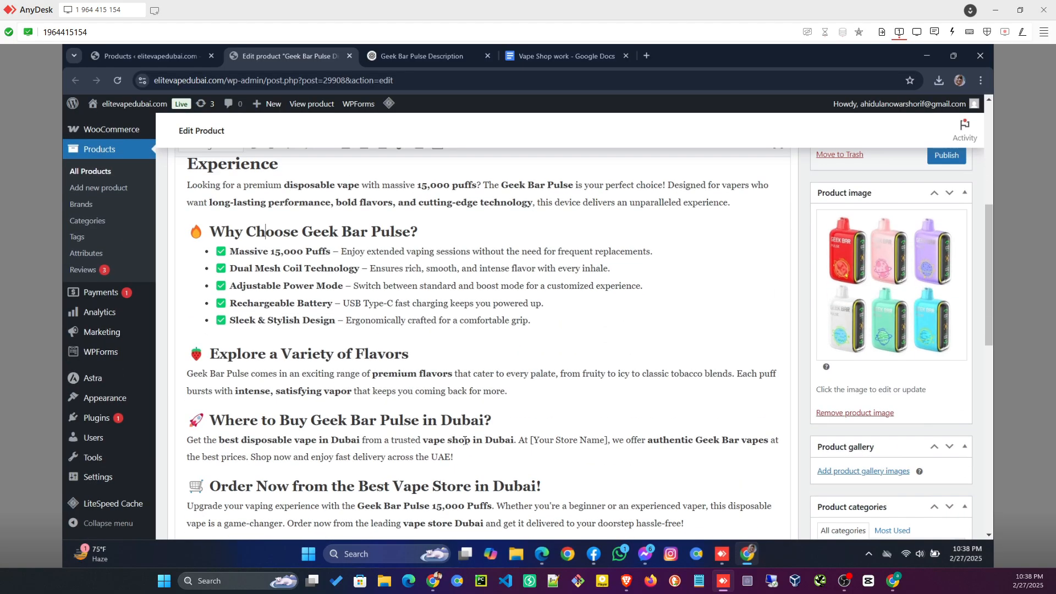
scroll(518, 467, down, 3)
scroll(562, 374, up, 5)
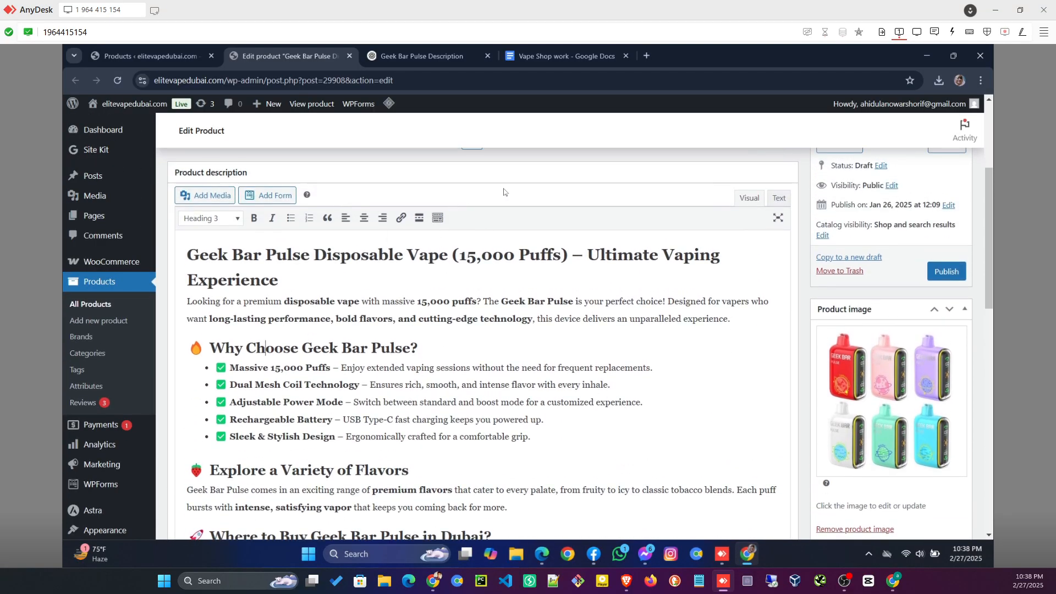
Generate all variations of the product from its flavor attributes and confirm the generation
scroll(486, 405, down, 5)
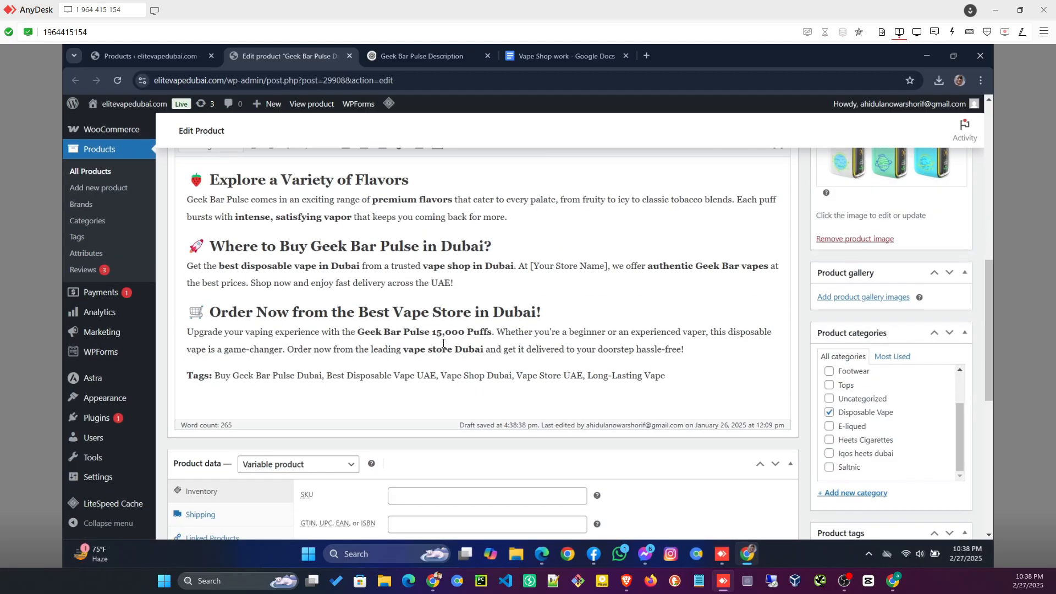
scroll(443, 343, down, 4)
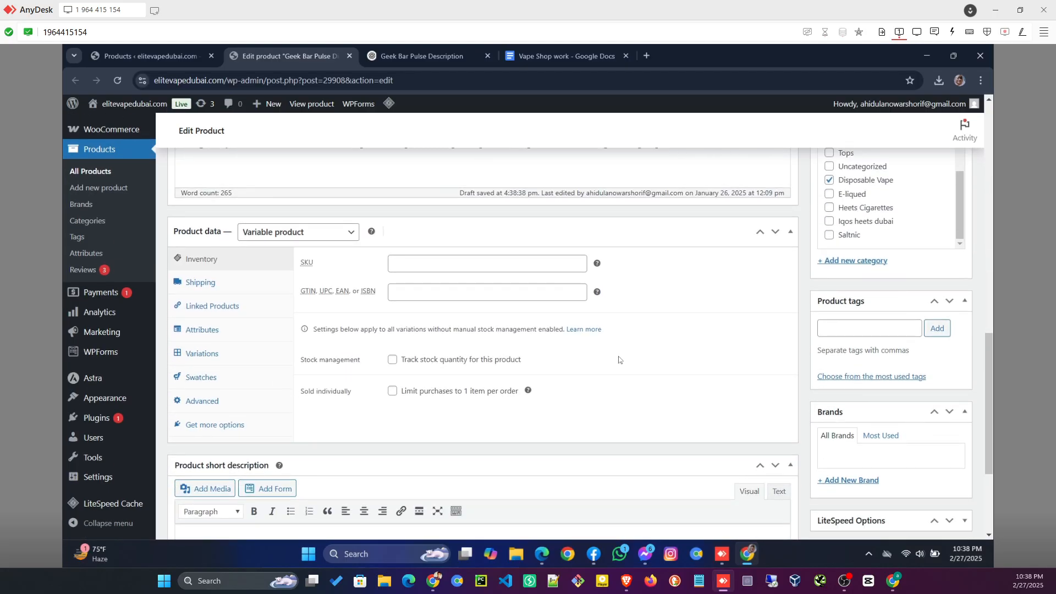
click(209, 355)
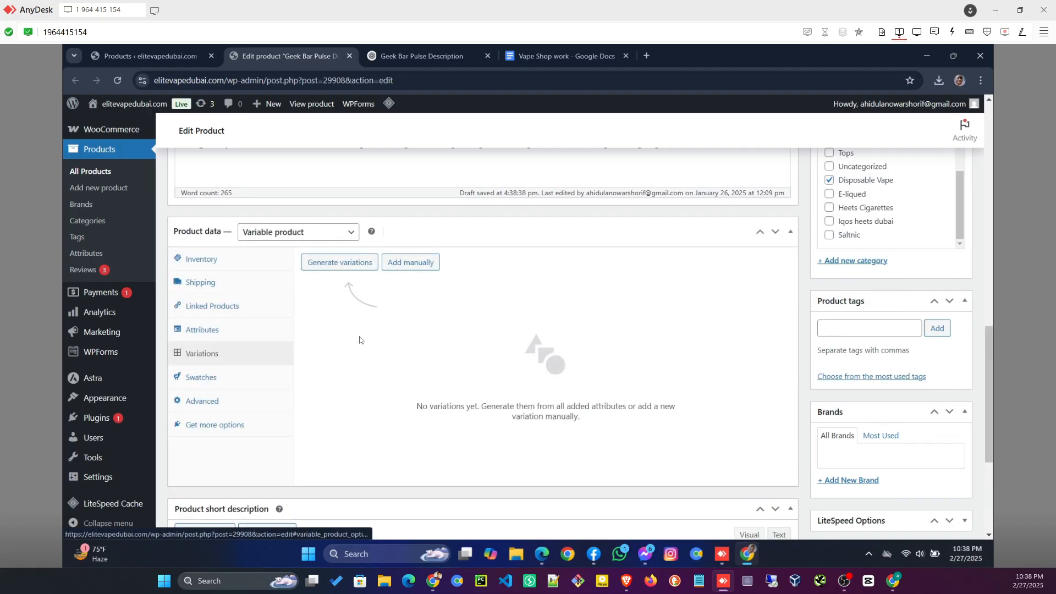
click(341, 265)
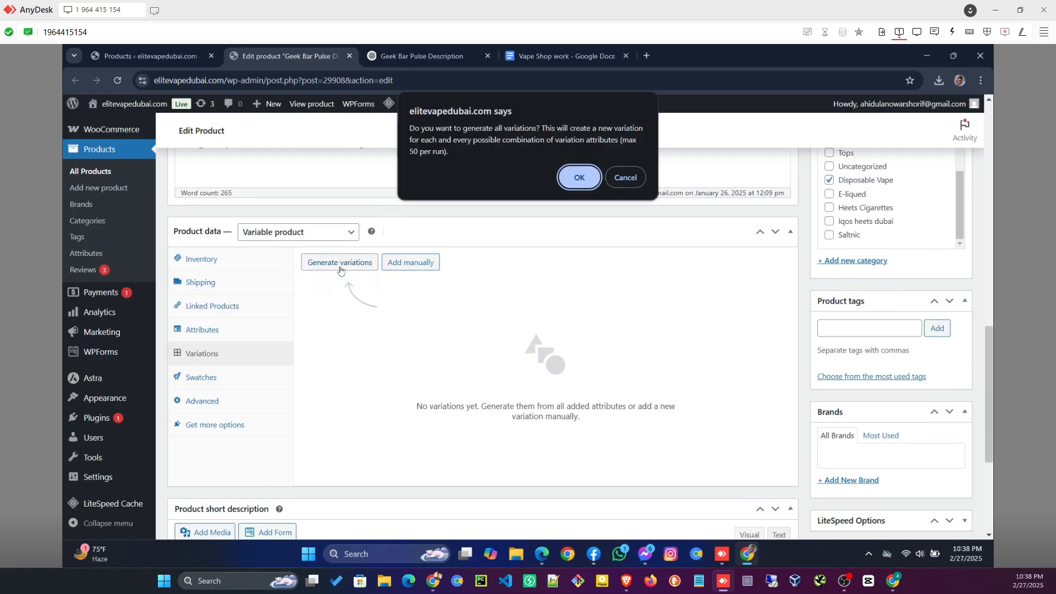
click(579, 177)
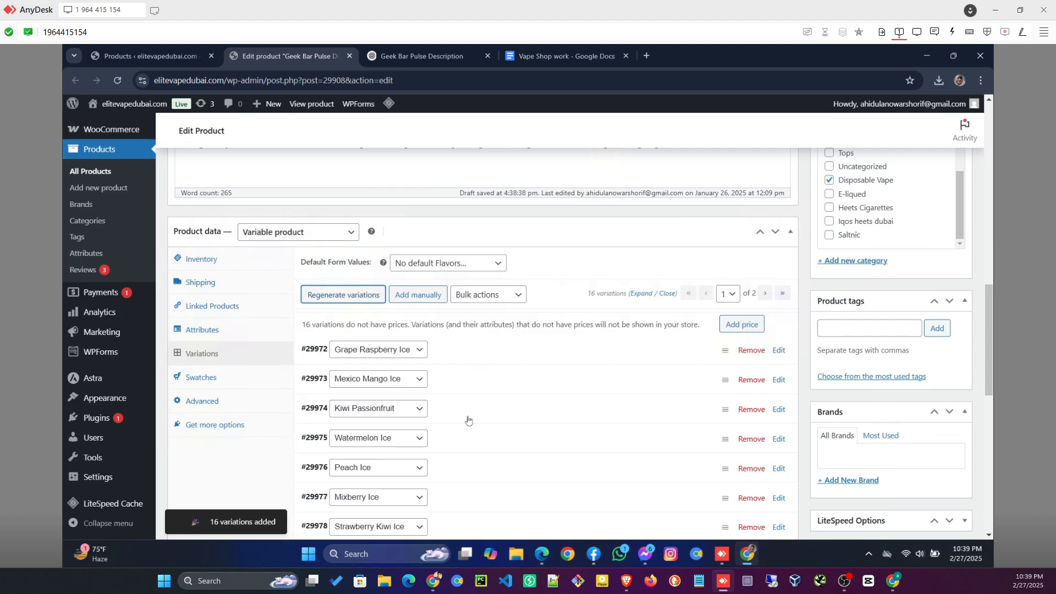
Open the price entry for all unpriced variations and copy the product title from the ChatGPT prompt
click(740, 325)
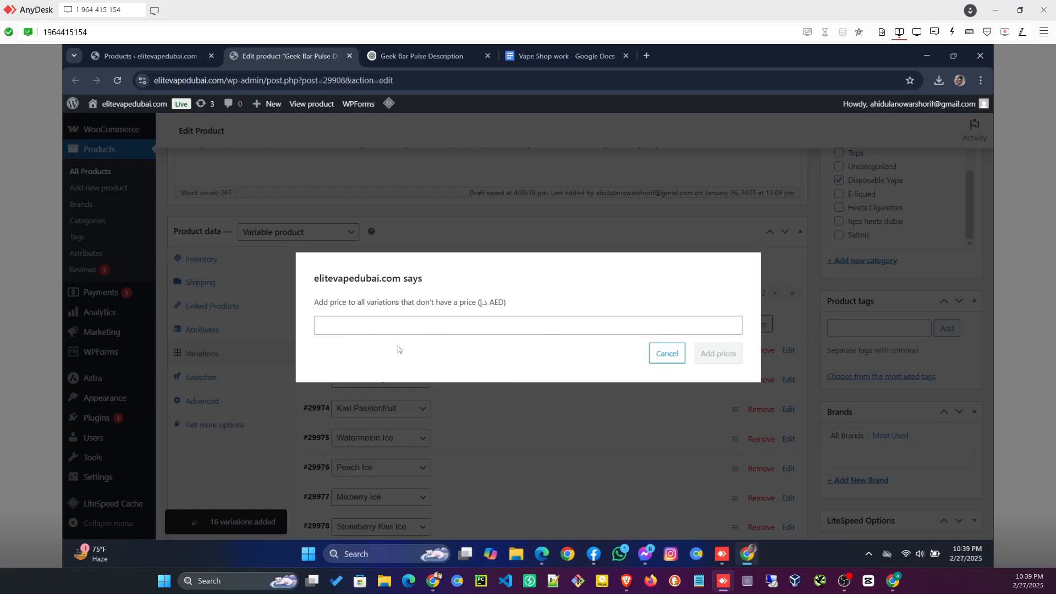
click(418, 53)
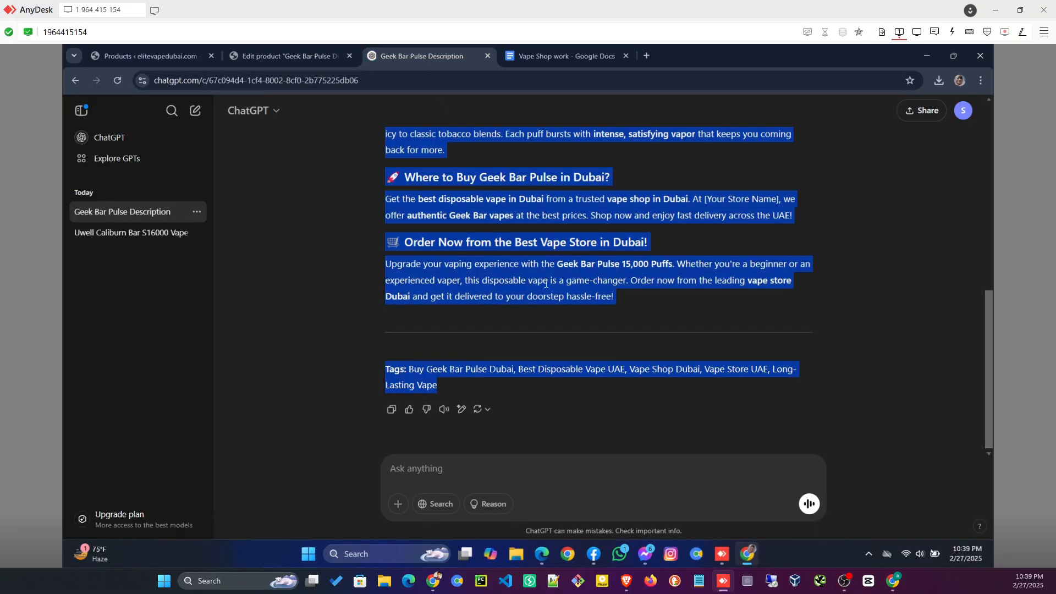
scroll(482, 299, up, 10)
click(514, 282)
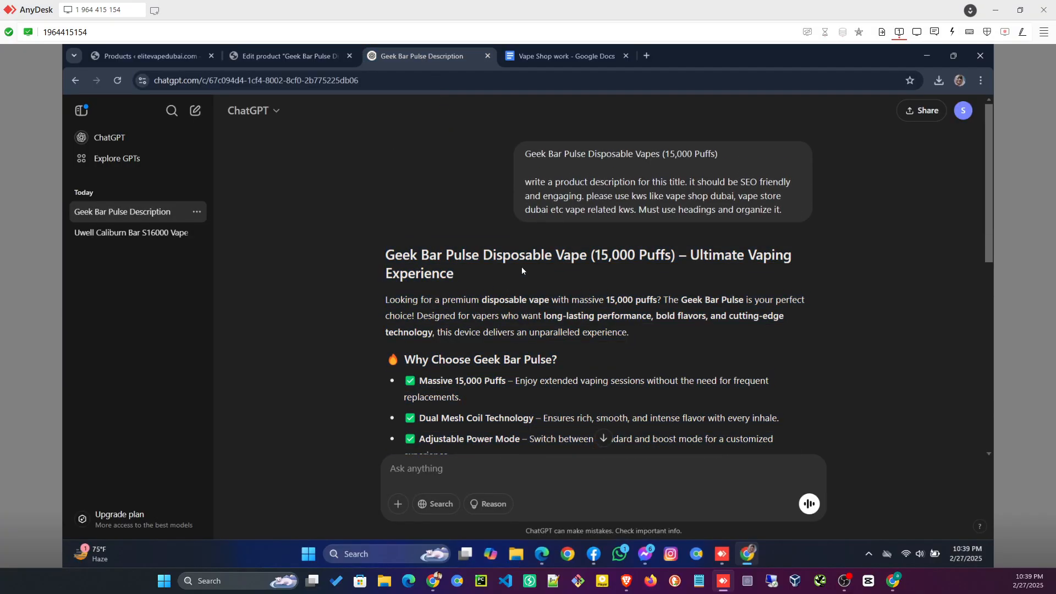
triple_click(623, 155)
right_click(635, 173)
click(647, 139)
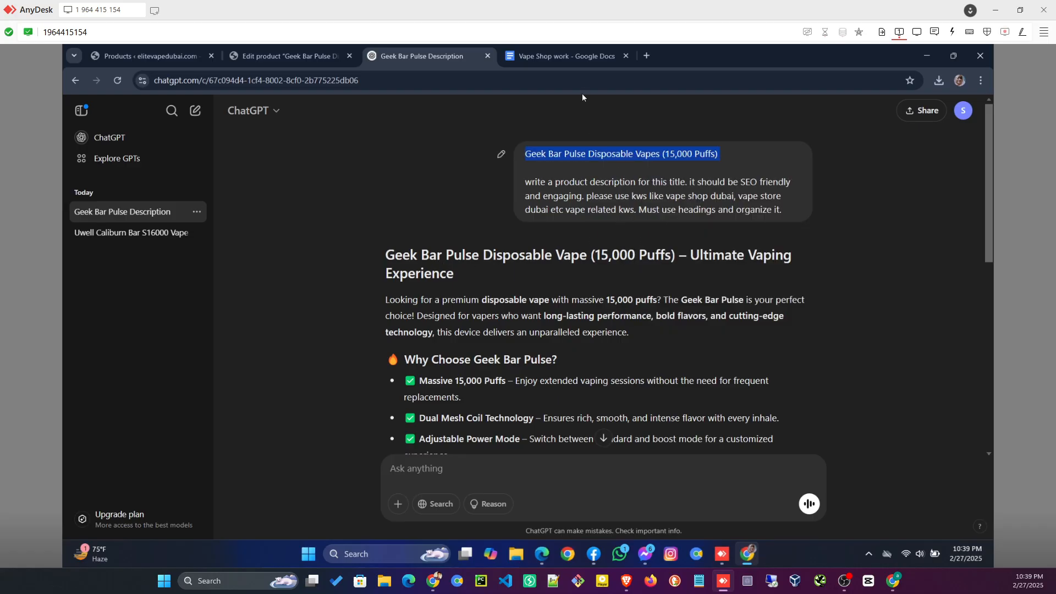
Search the Dubai Vape Cloud store in a new tab for the copied title and look up the product's price
click(647, 56)
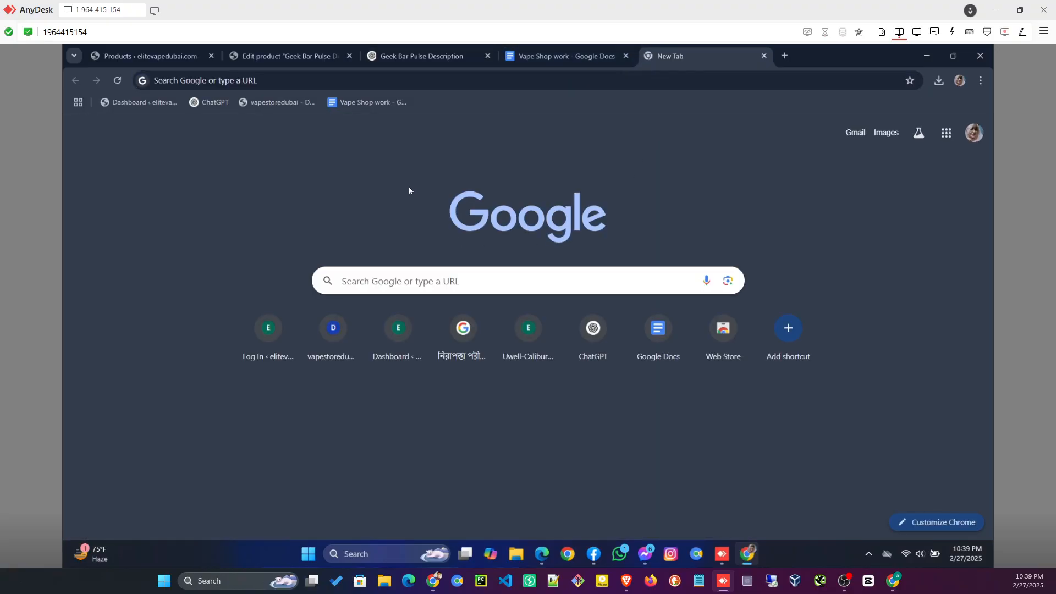
click(280, 103)
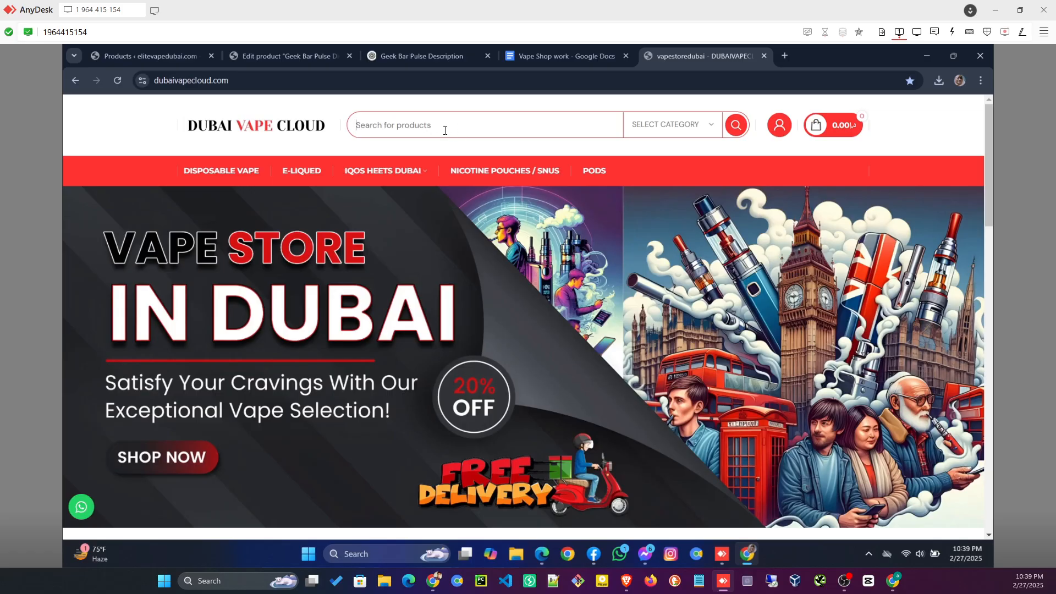
key(ctrl+v)
key(Return)
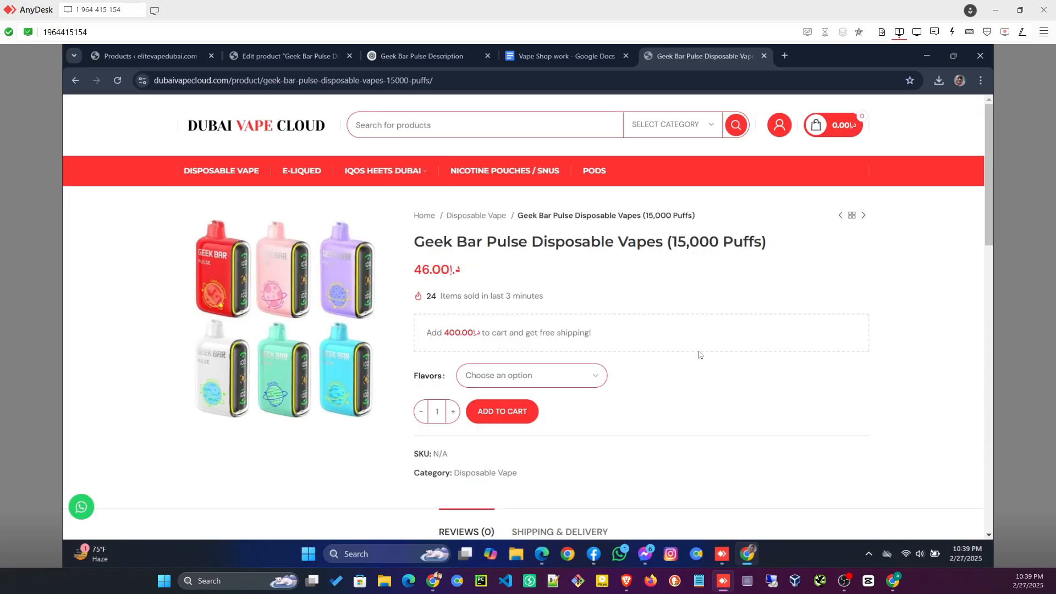
double_click(421, 269)
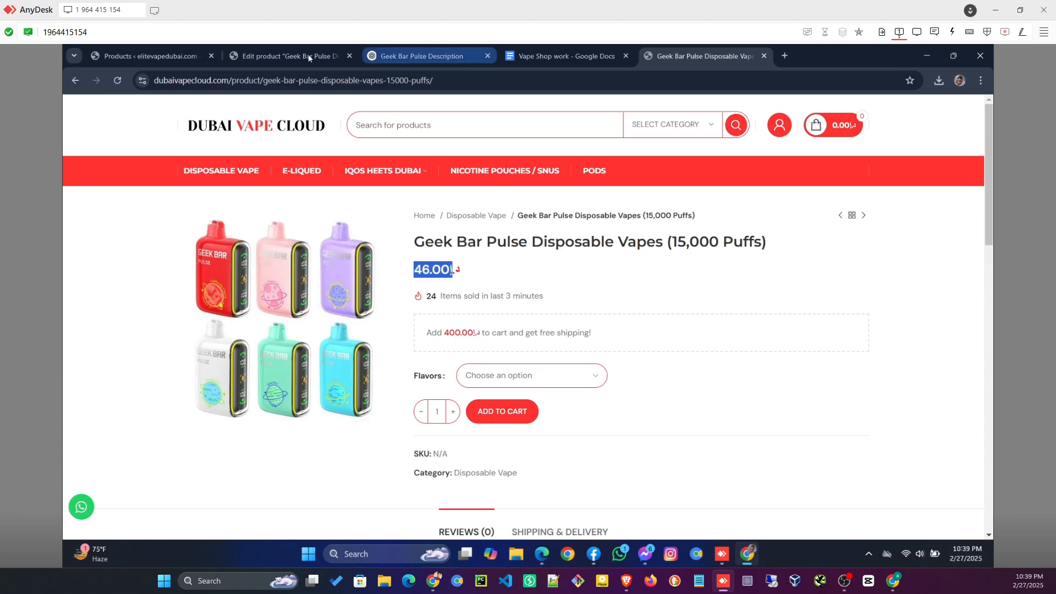
Add a price of 46 AED to all product variations that have no price
click(290, 55)
click(434, 325)
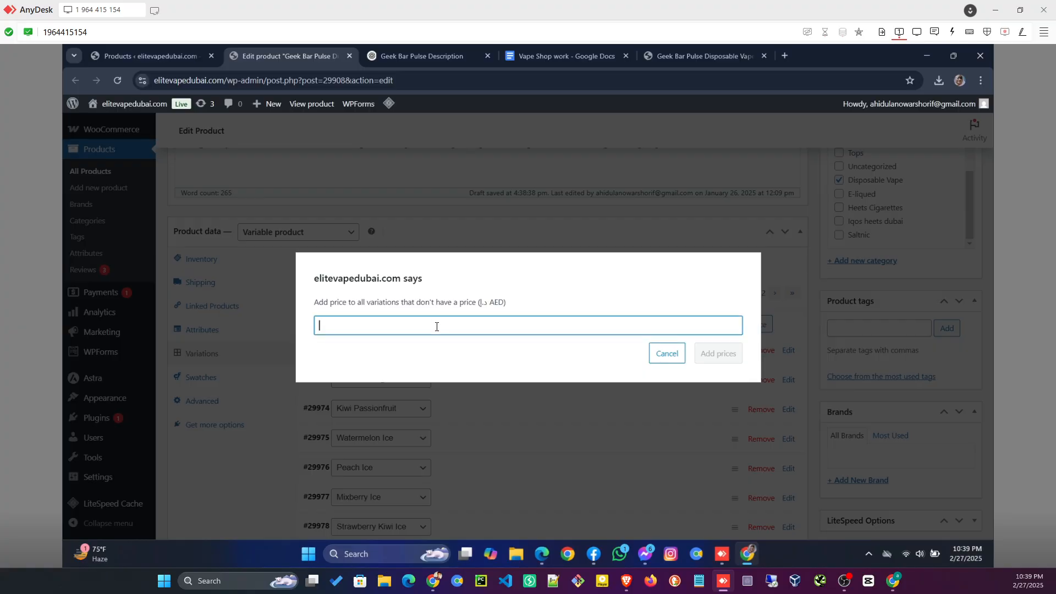
text(466)
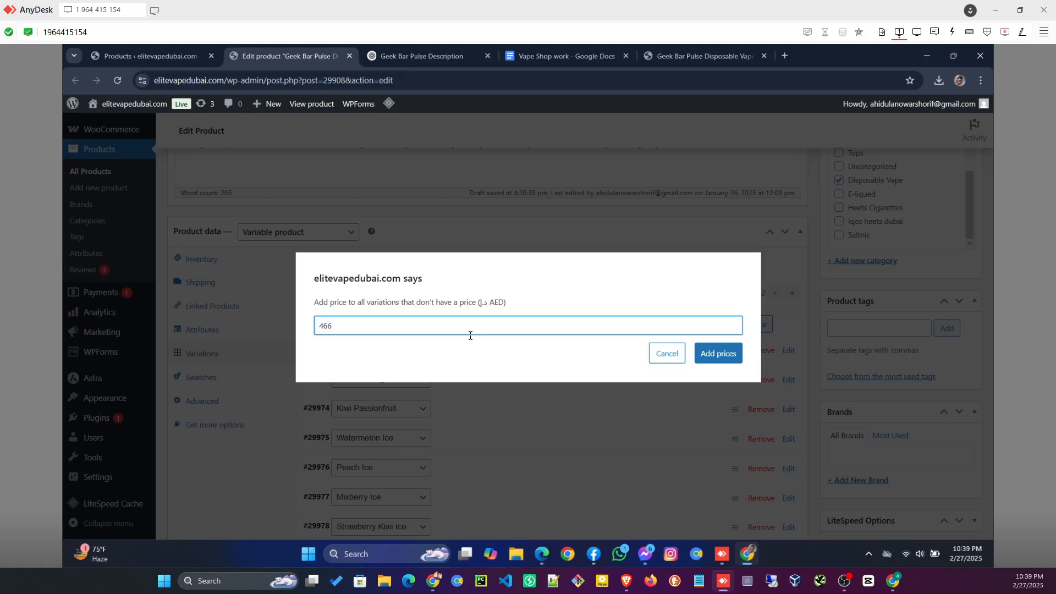
key(BackSpace)
click(715, 354)
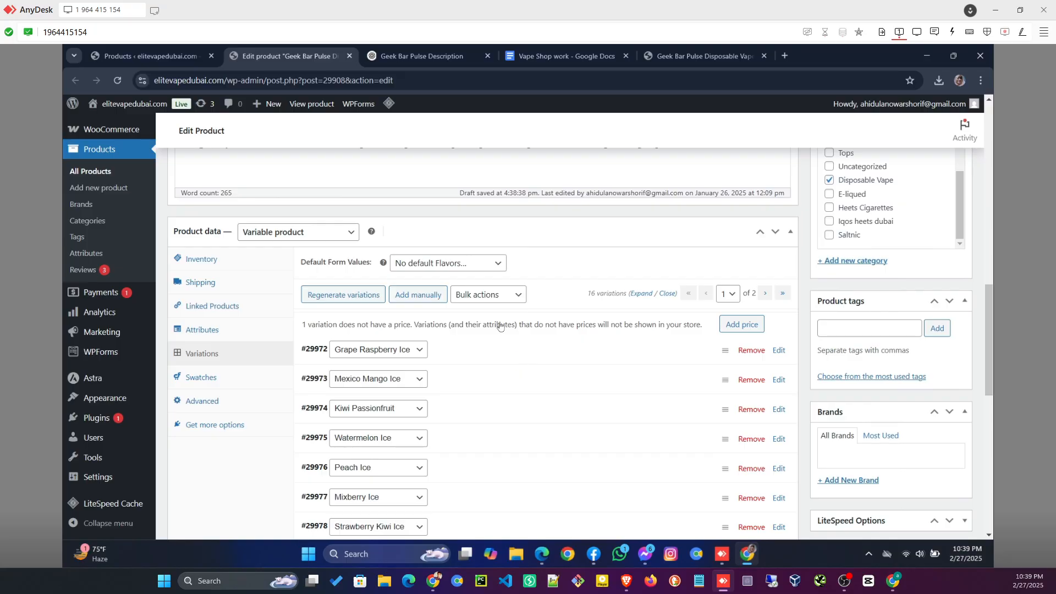
Publish the Geek Bar Pulse Disposable Vapes (15,000 Puffs) draft product
scroll(573, 435, down, 8)
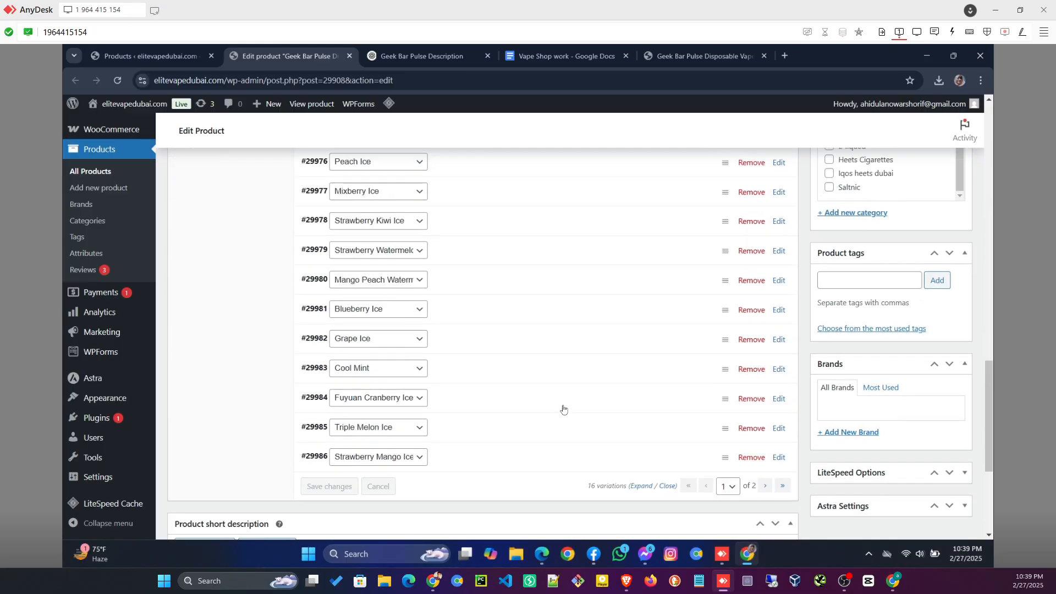
scroll(562, 407, up, 10)
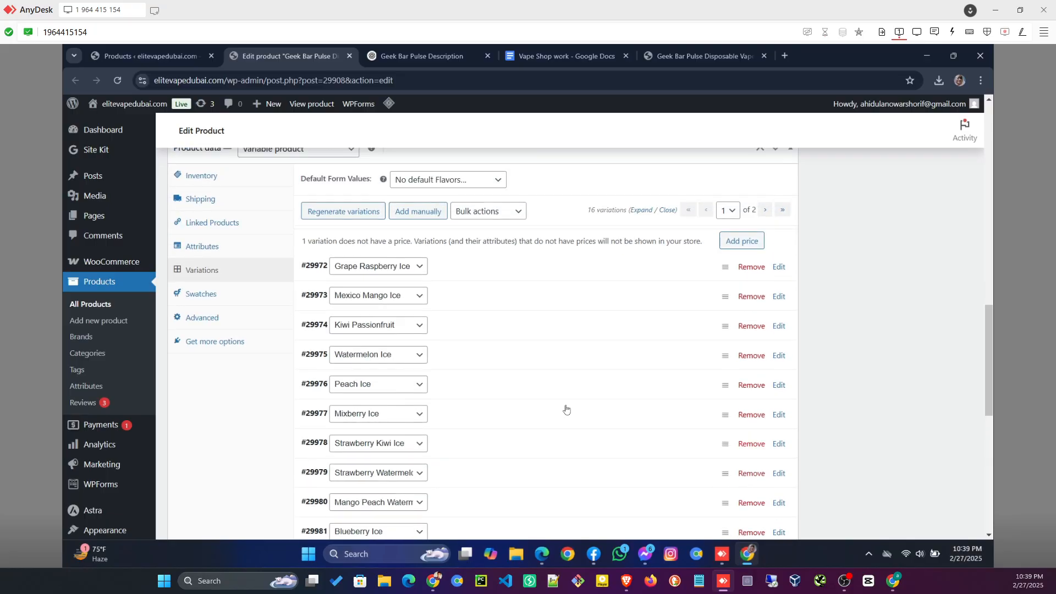
scroll(575, 406, up, 3)
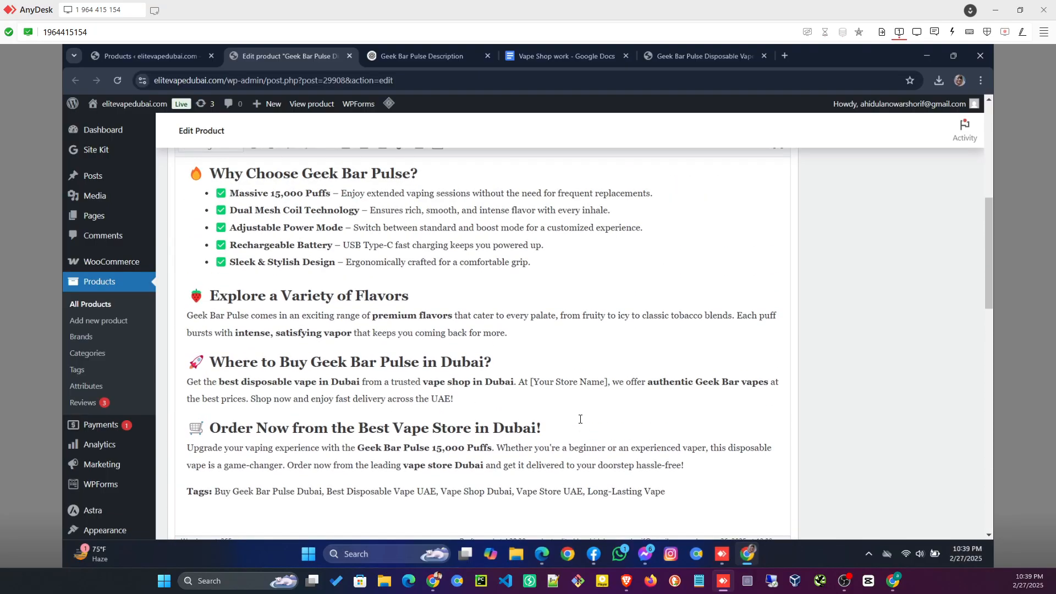
scroll(583, 419, down, 7)
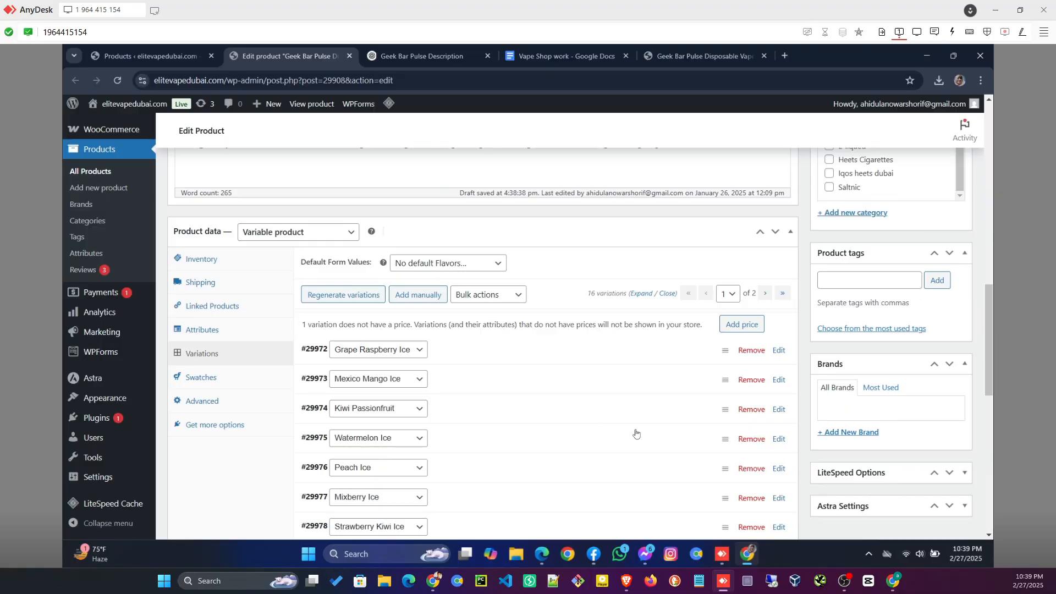
scroll(638, 431, up, 4)
scroll(651, 431, down, 3)
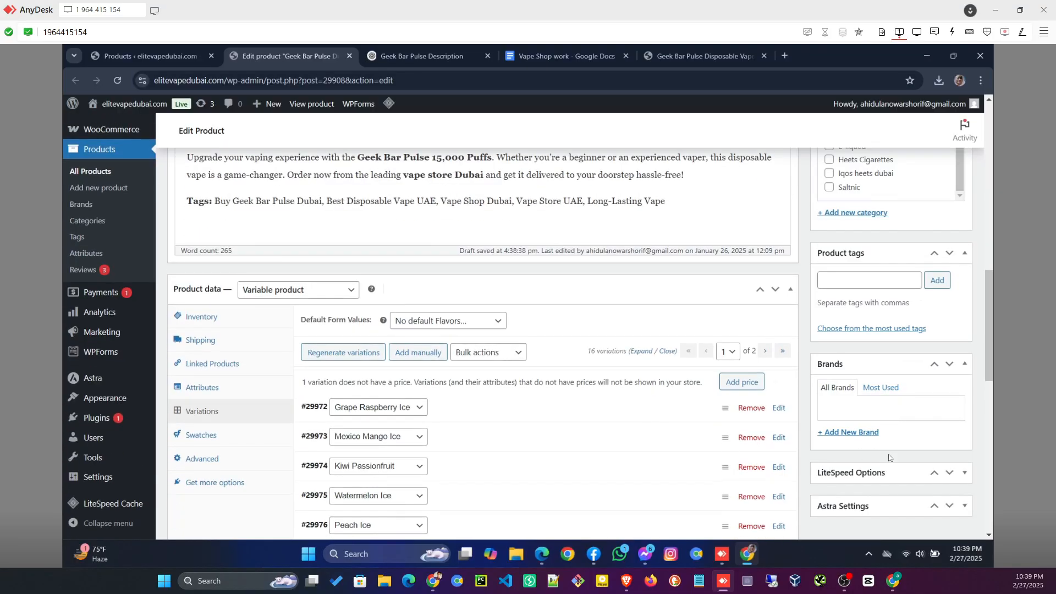
scroll(890, 457, up, 15)
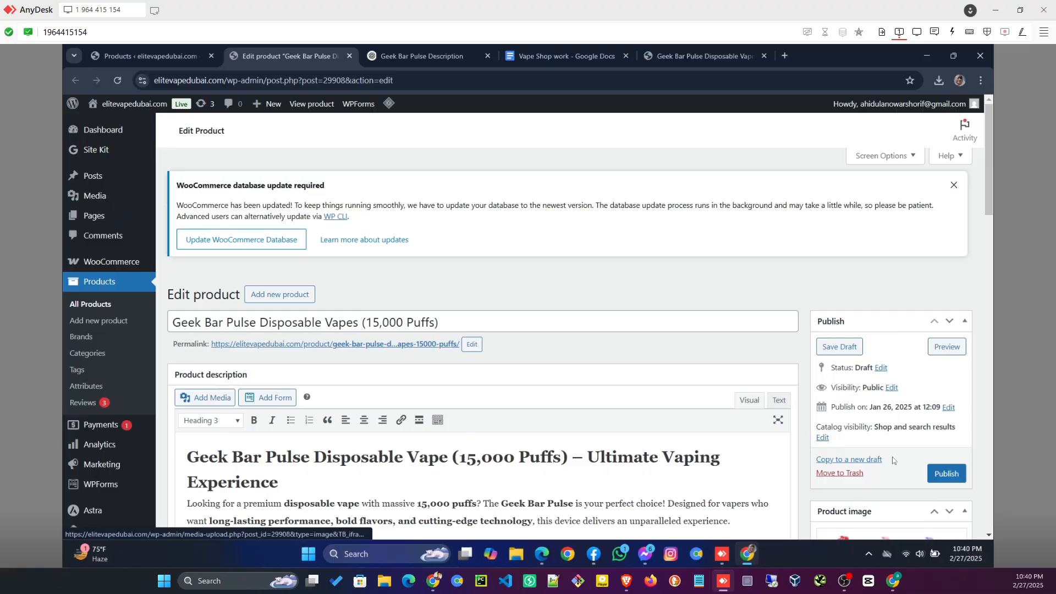
scroll(893, 457, down, 2)
scroll(858, 429, up, 1)
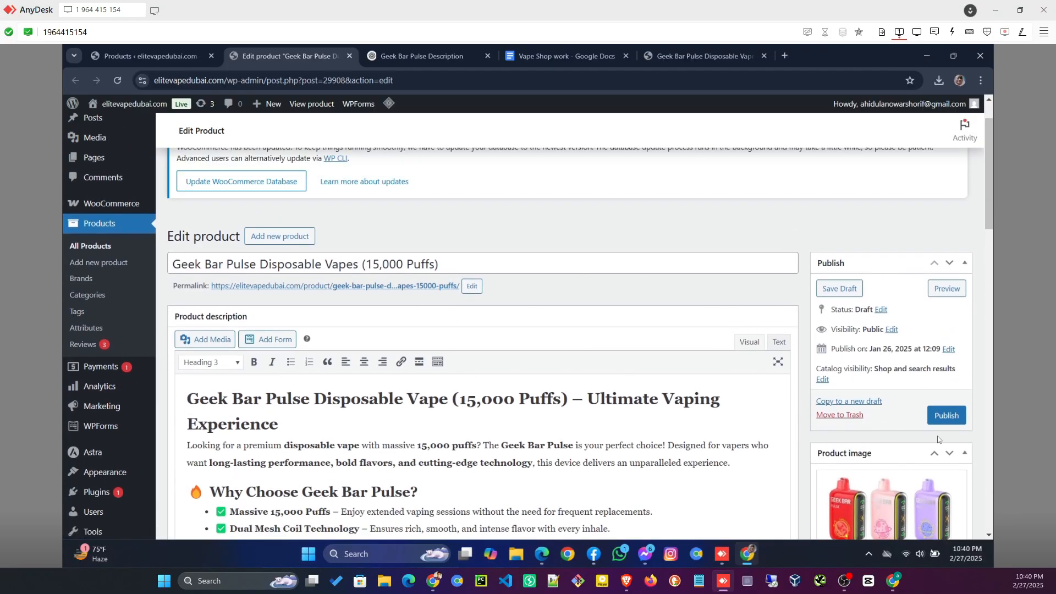
click(956, 421)
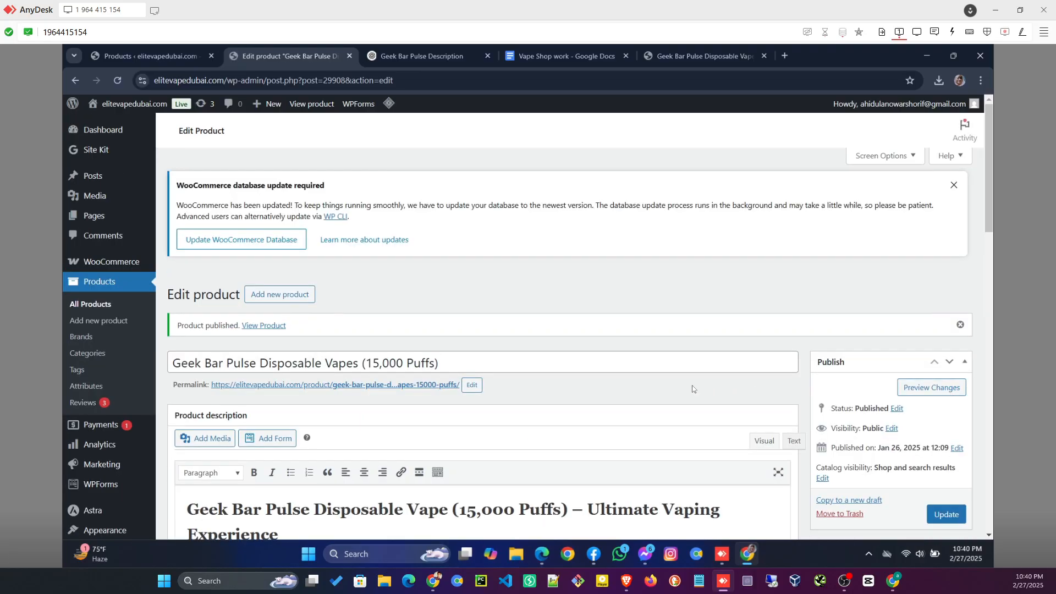
View the published product in a new tab and examine its price, flavor options and description
right_click(276, 330)
click(314, 345)
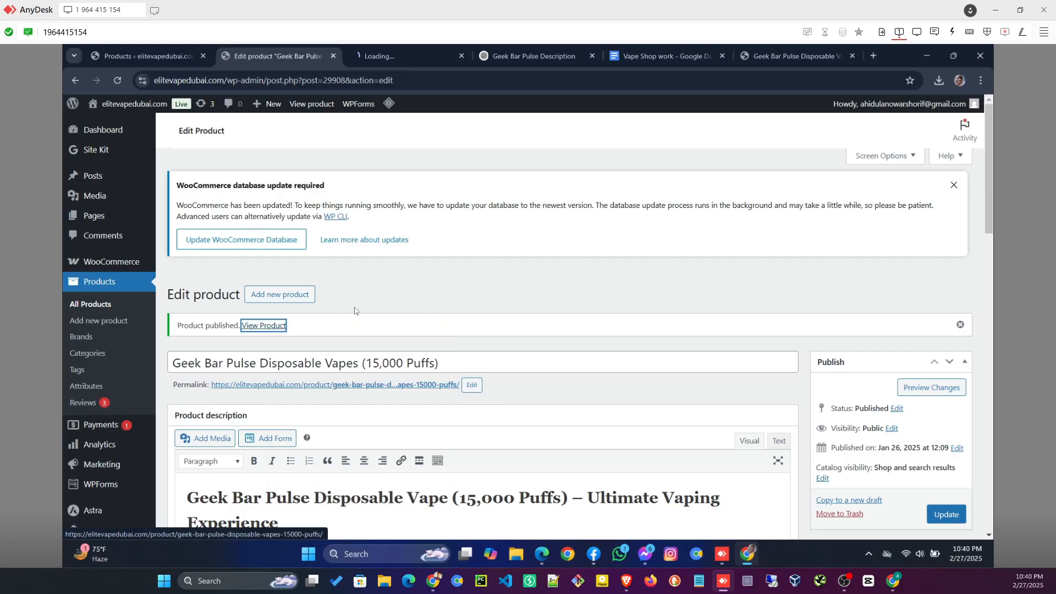
click(394, 56)
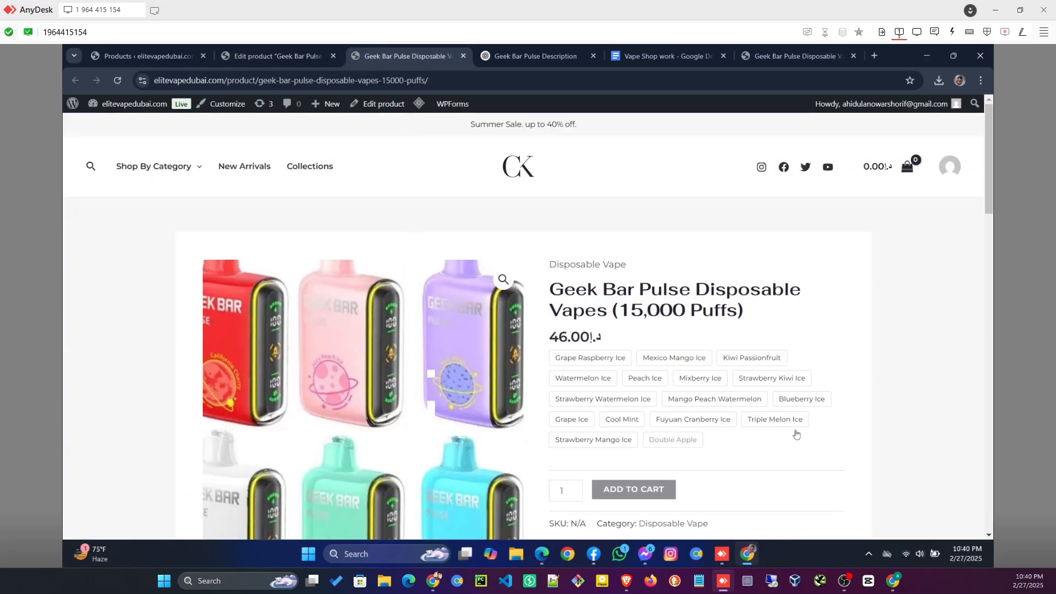
scroll(796, 435, down, 1)
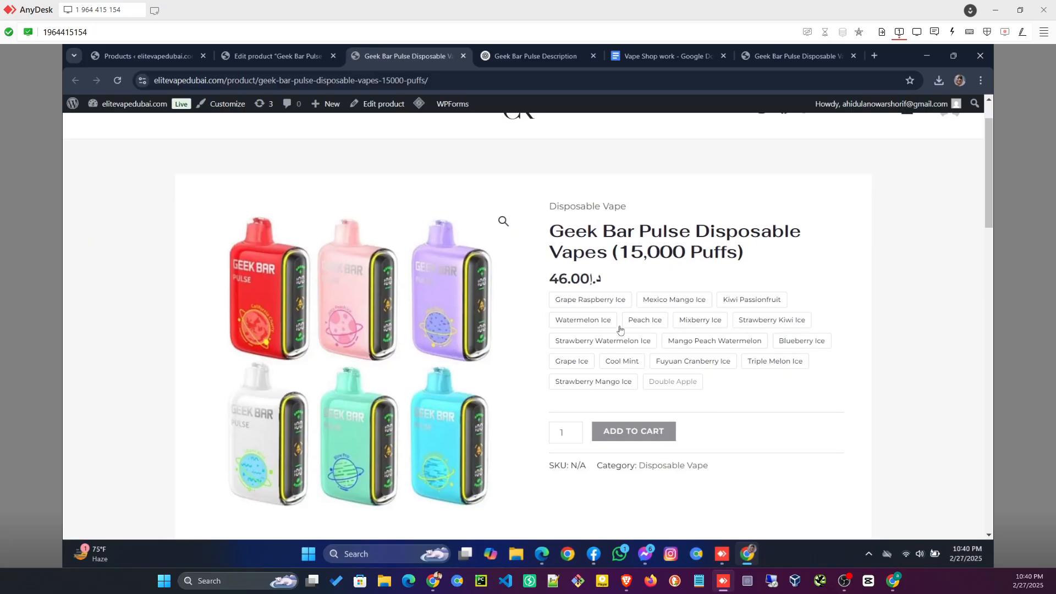
scroll(671, 404, down, 3)
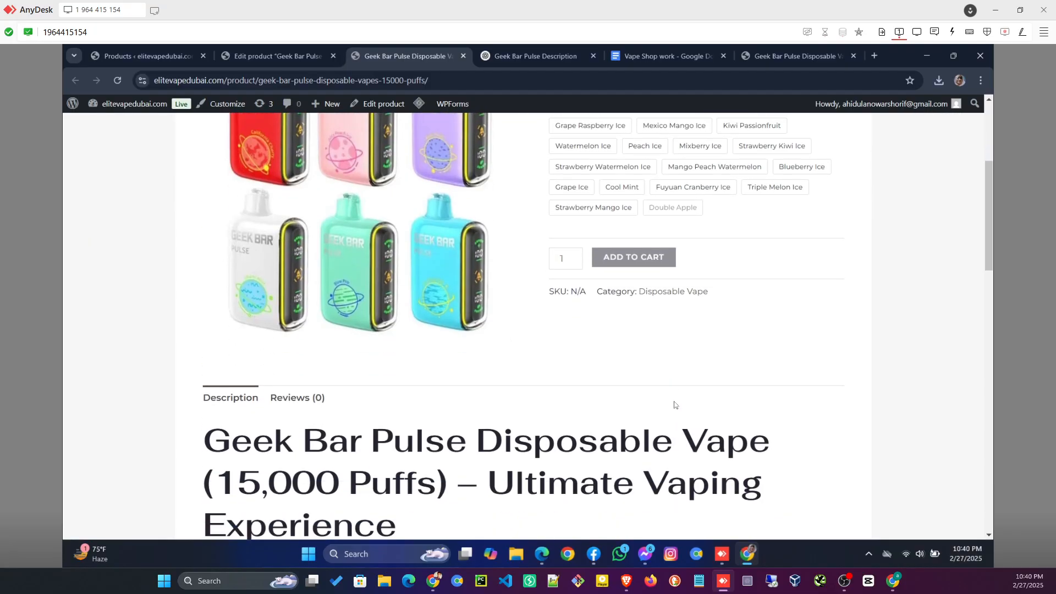
scroll(675, 405, up, 2)
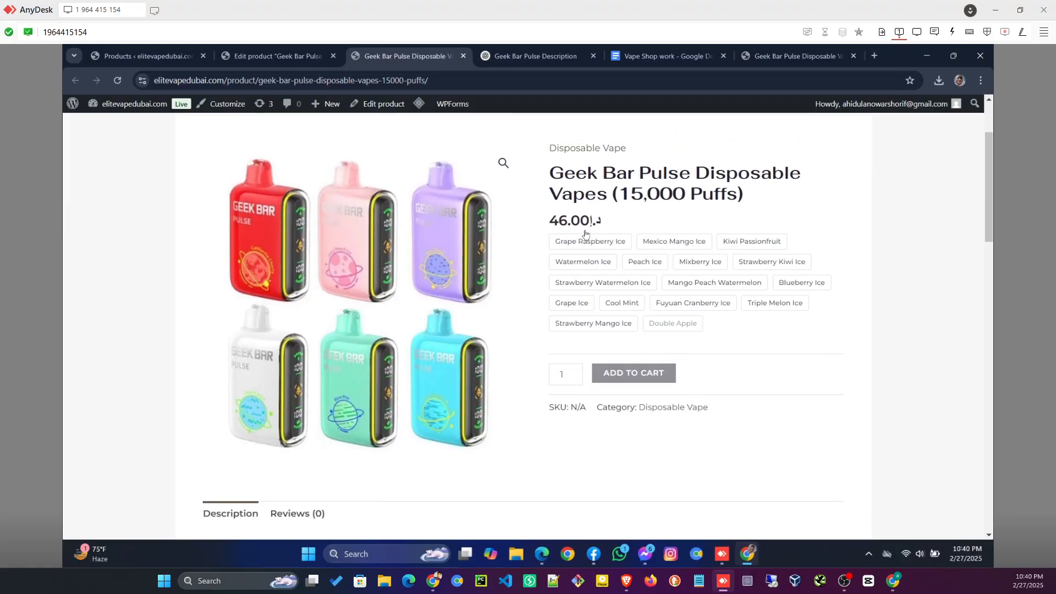
scroll(625, 286, down, 10)
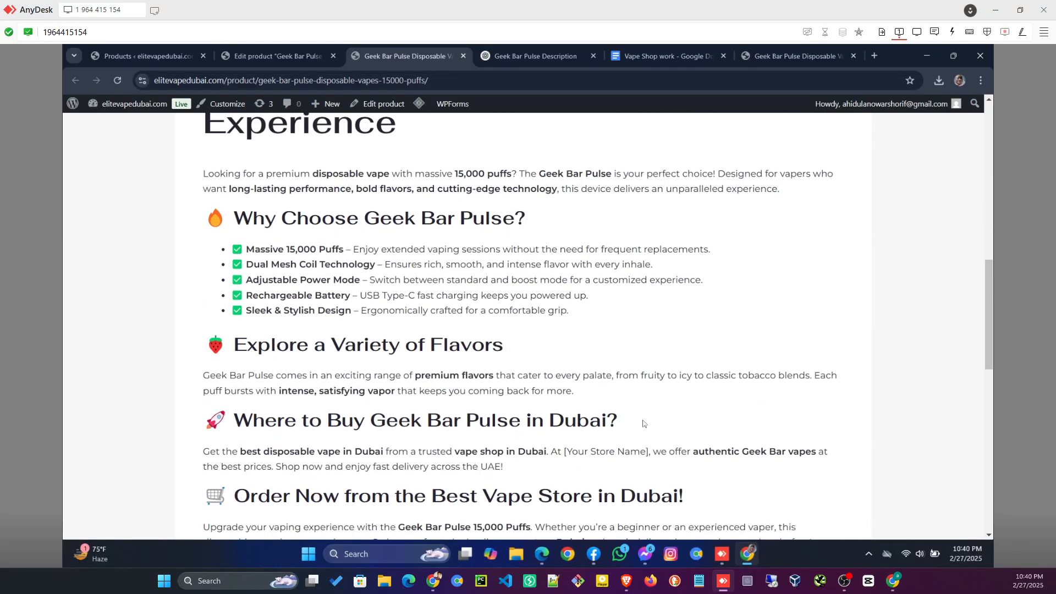
scroll(643, 419, up, 5)
scroll(403, 304, down, 15)
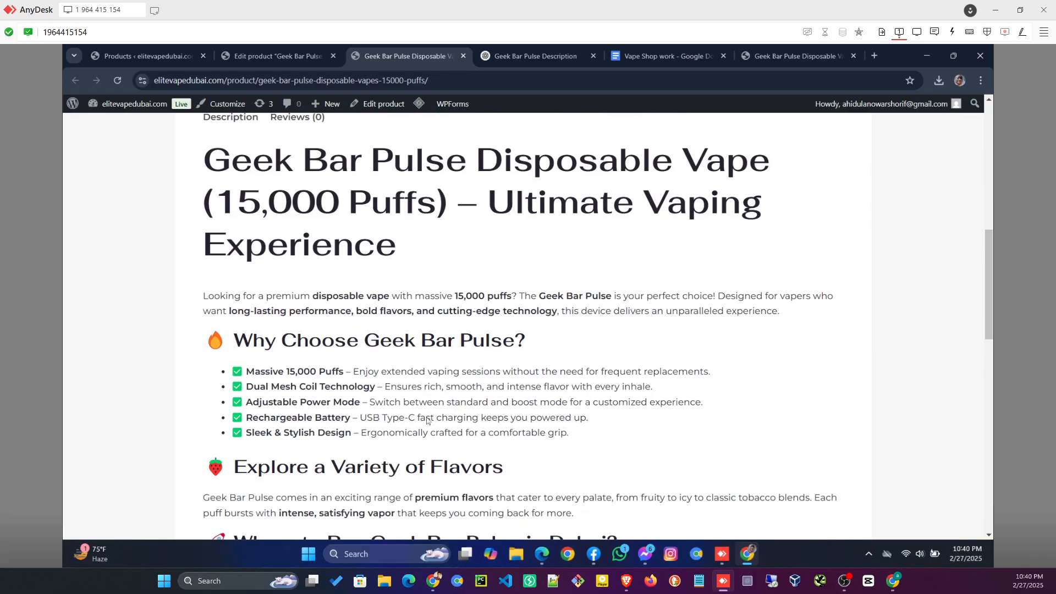
scroll(569, 426, up, 20)
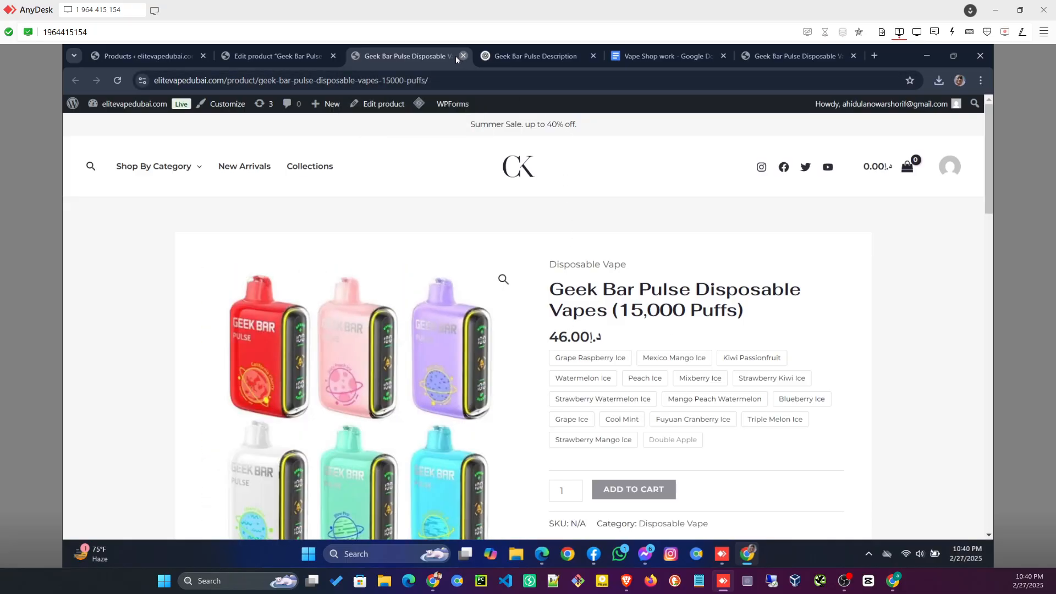
Close the published product page and its editor, and return to the WooCommerce Products list
click(463, 55)
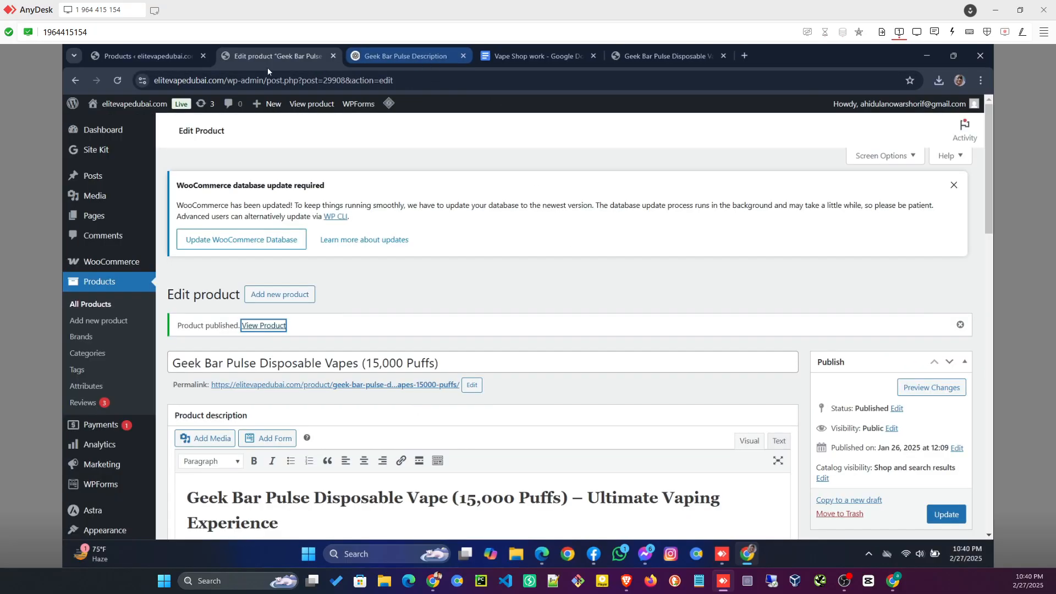
click(333, 56)
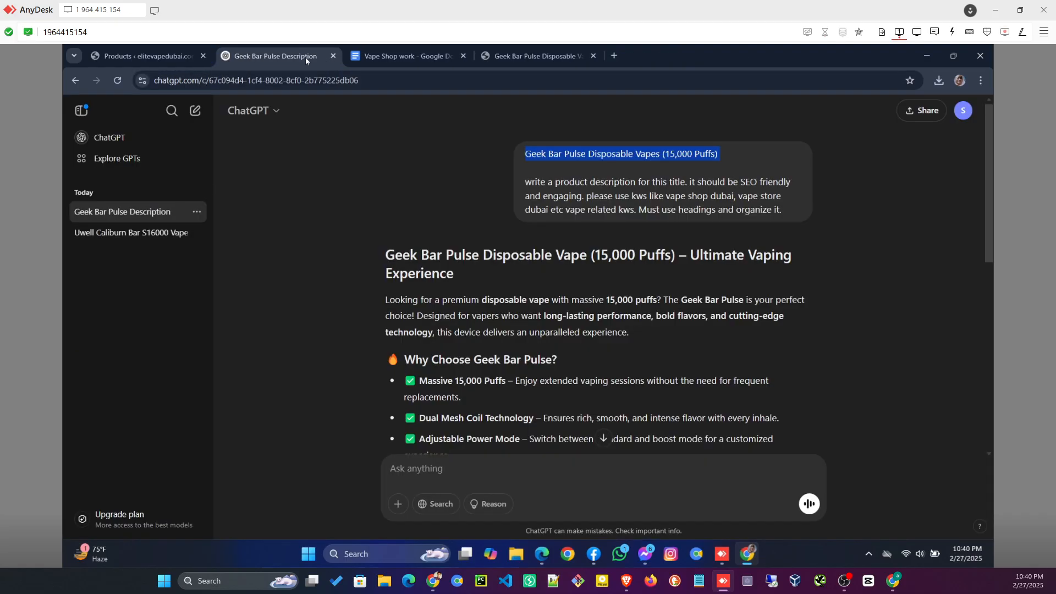
click(167, 57)
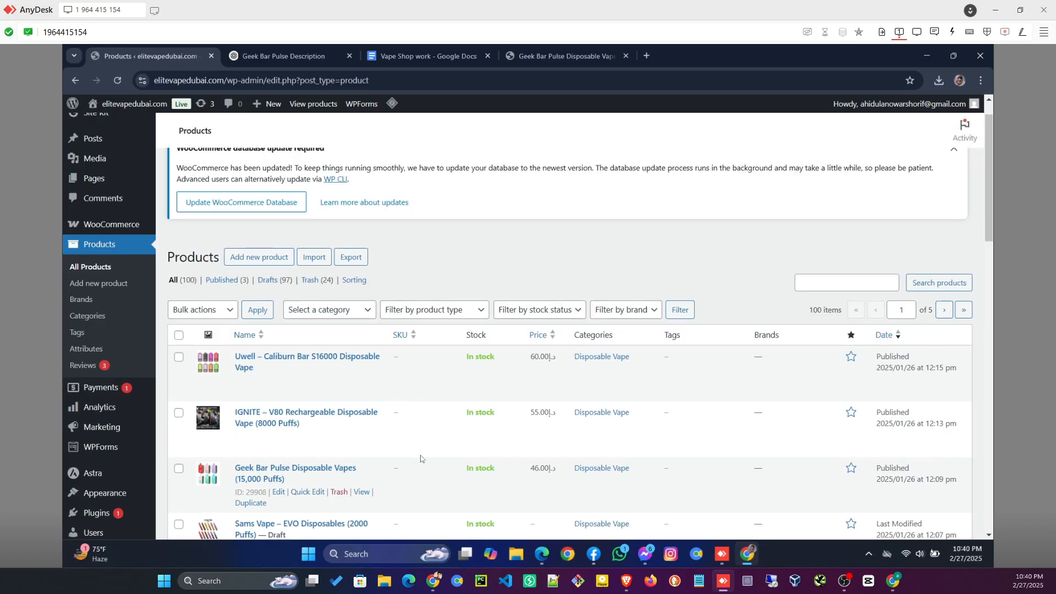
scroll(421, 458, down, 2)
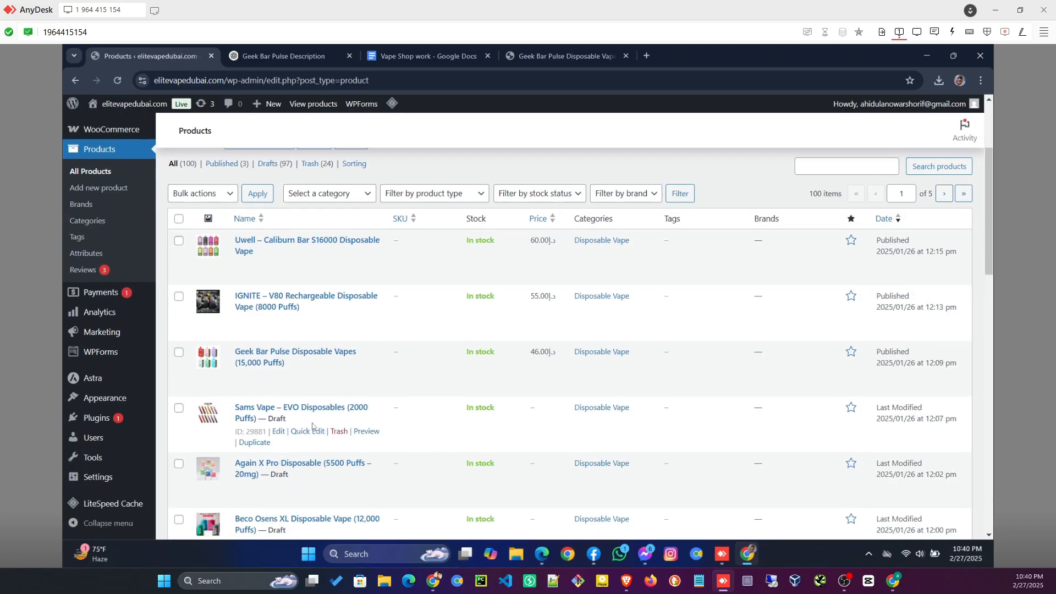
mouse_move(104, 504)
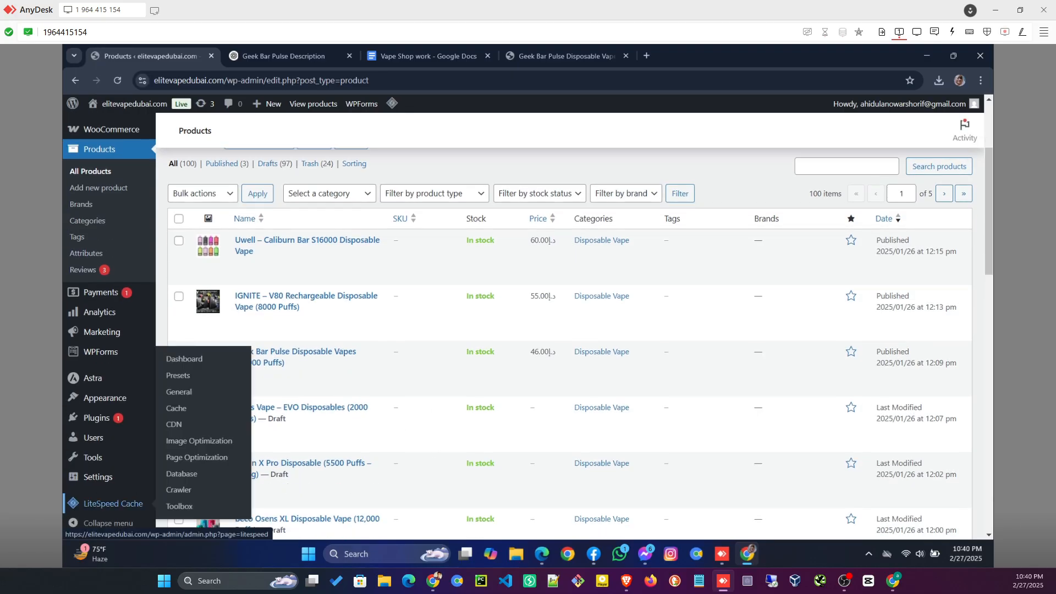